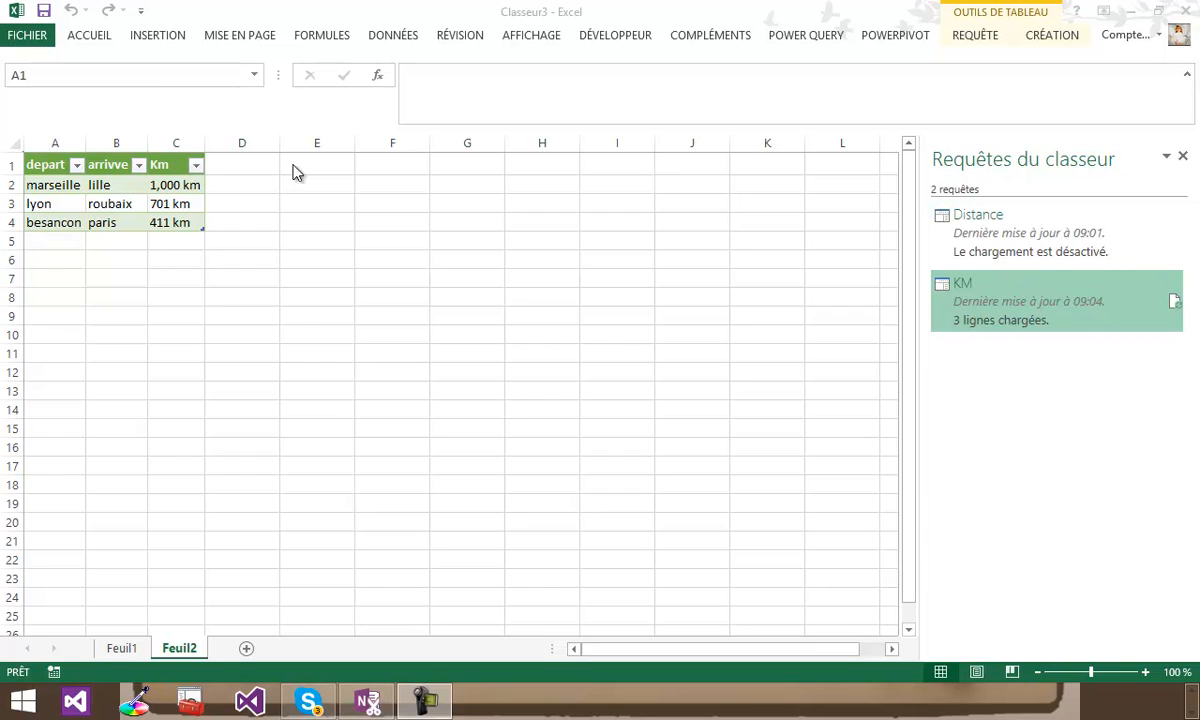
# - Add a row to the city table on Feuil1 with departure bordeaux and arrival nice
pyautogui.click(121, 651)
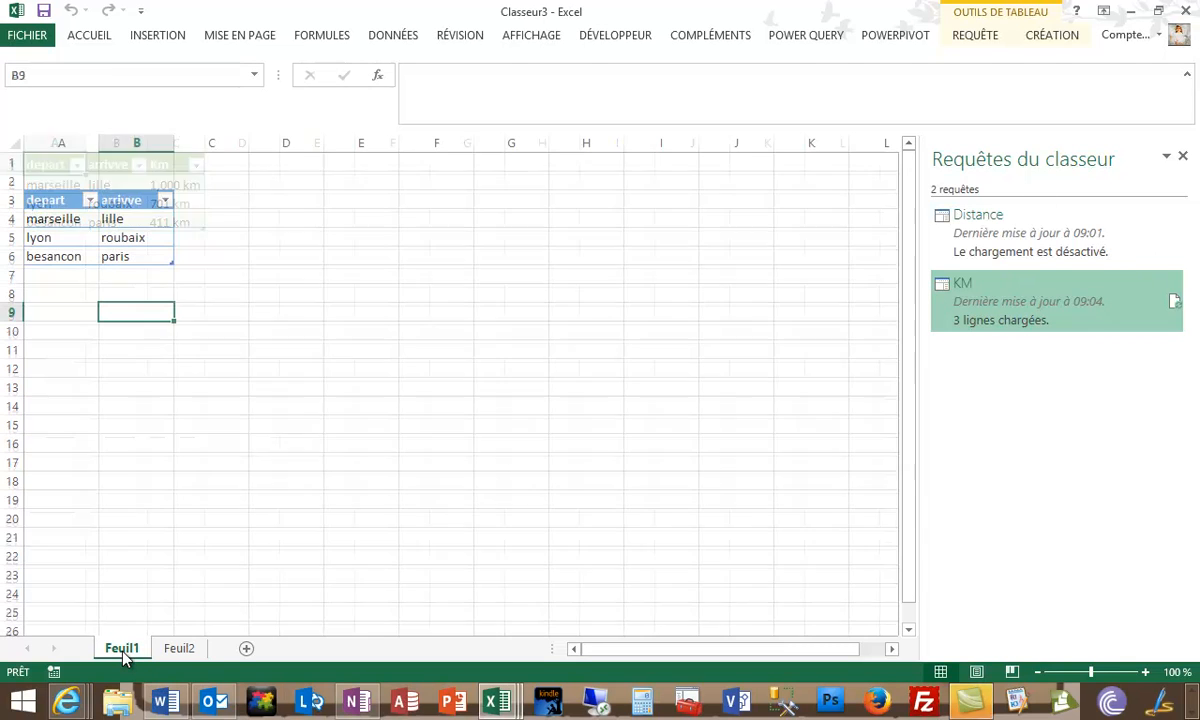
pyautogui.click(56, 274)
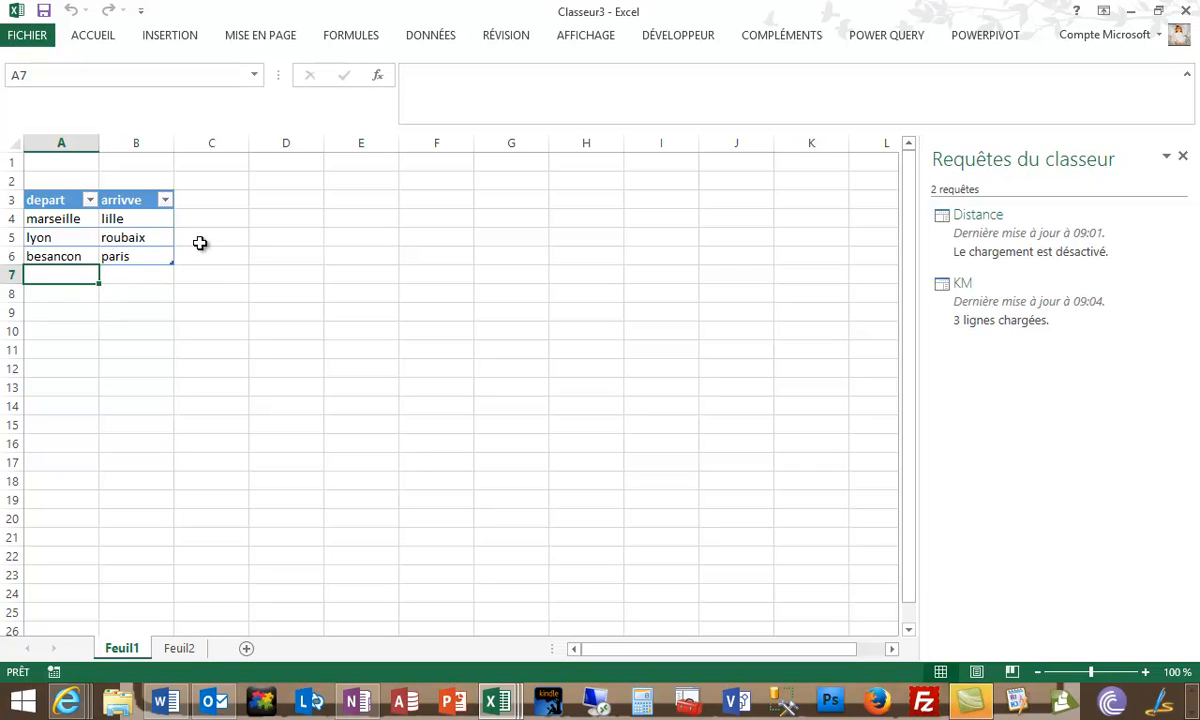
pyautogui.write('borde')
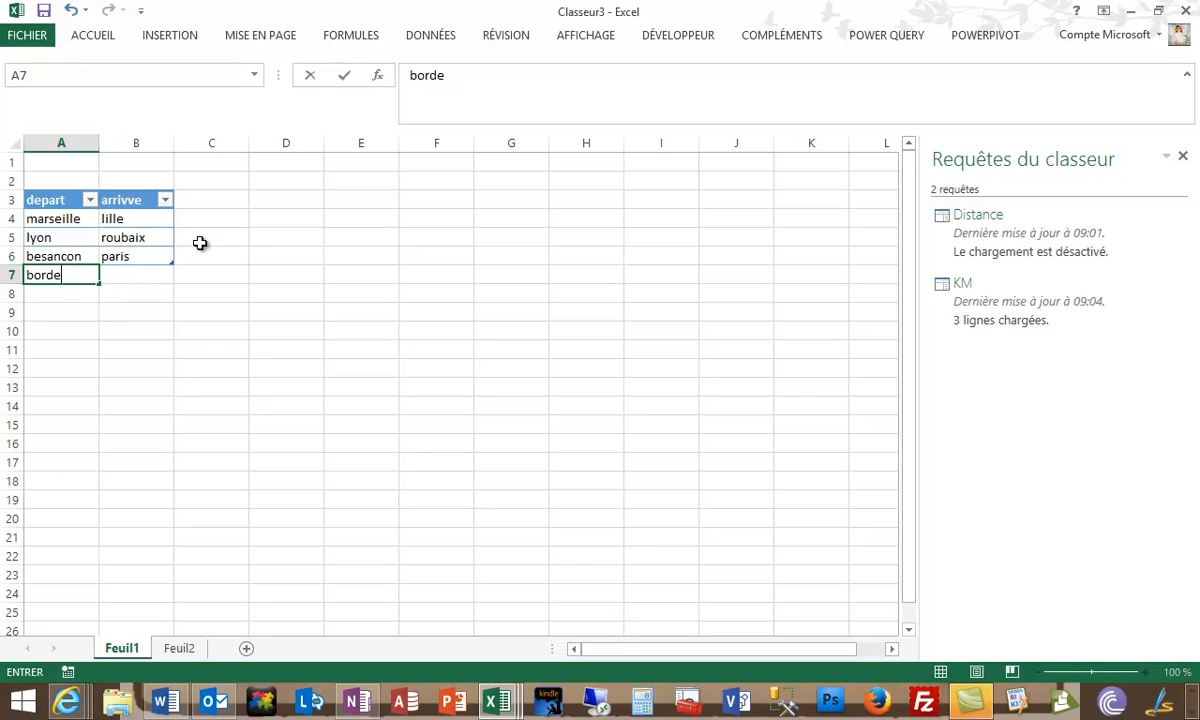
pyautogui.write('aux')
pyautogui.press('Tab')
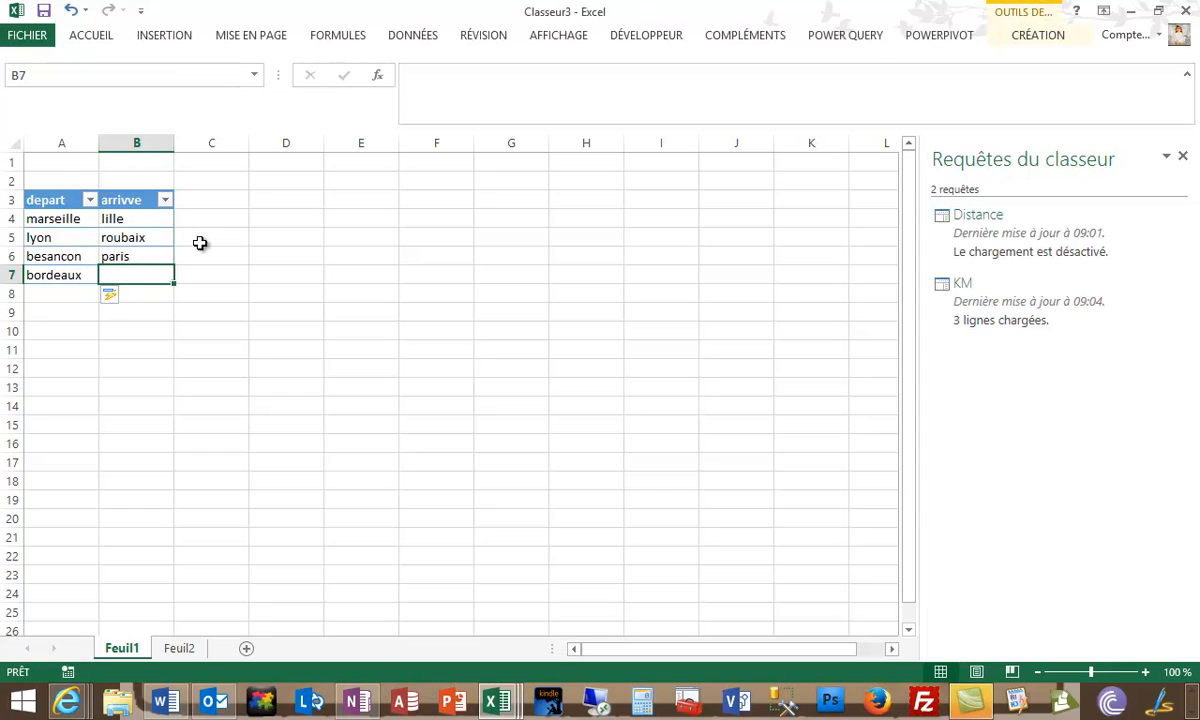
pyautogui.write('nice')
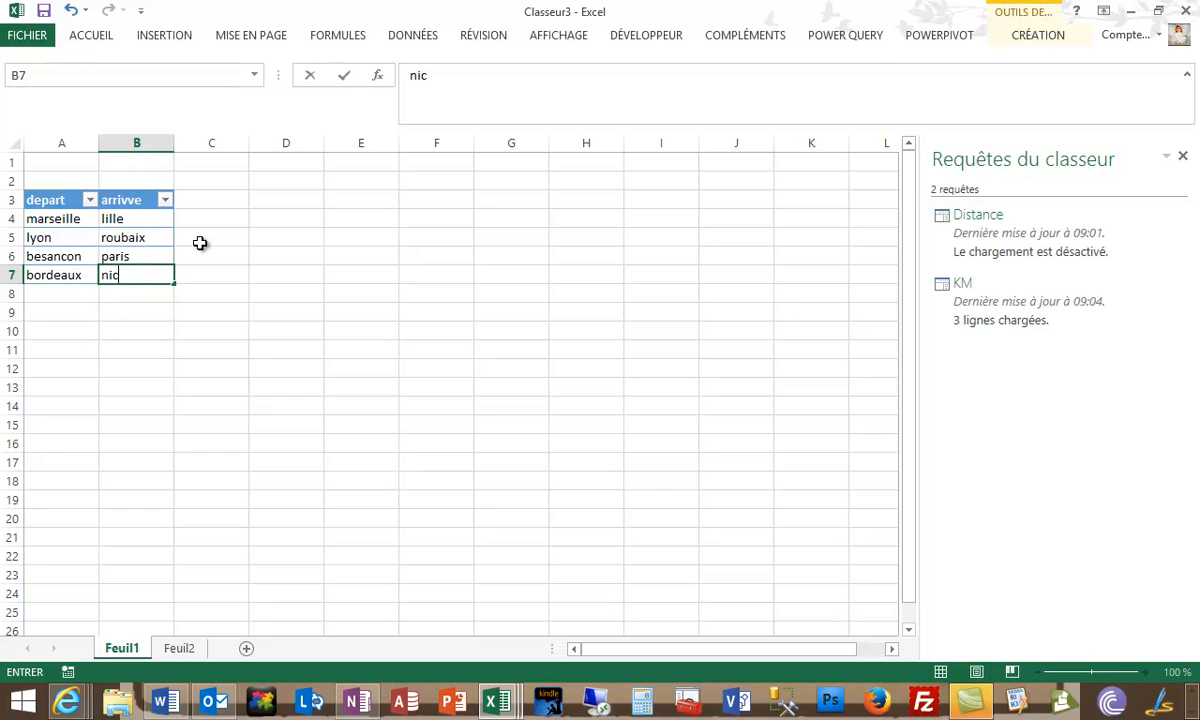
pyautogui.click(161, 349)
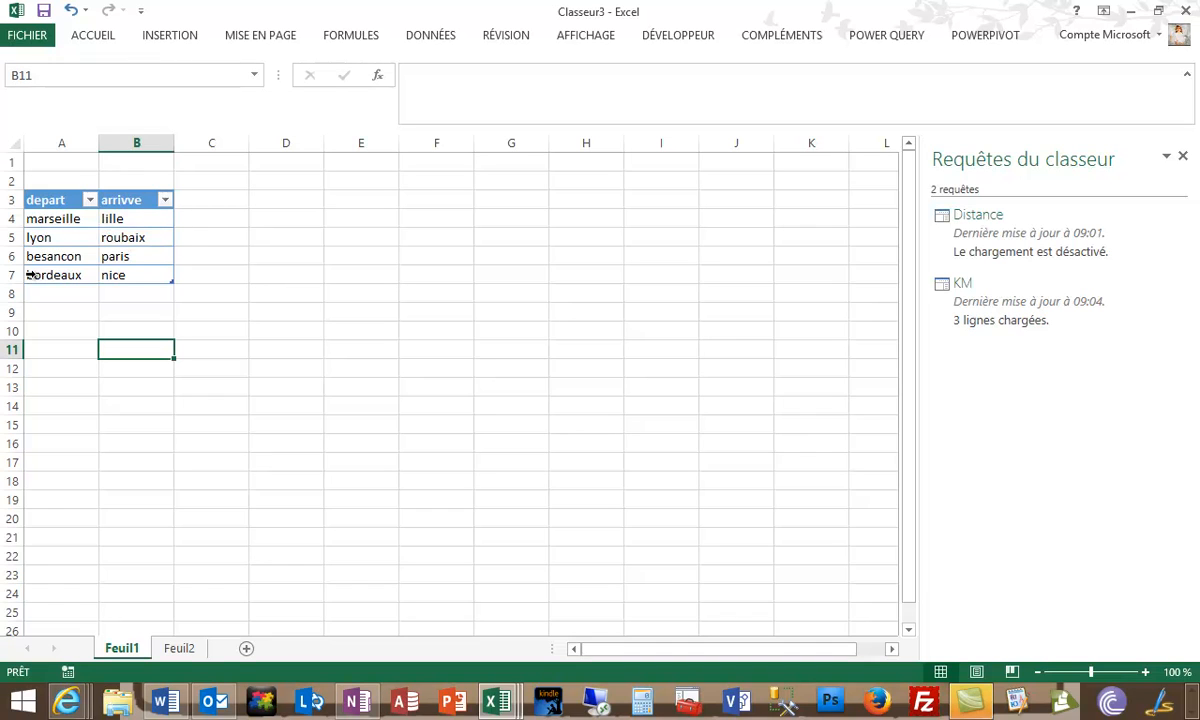
# - Refresh the KM query that feeds the distance table on Feuil2
pyautogui.click(179, 648)
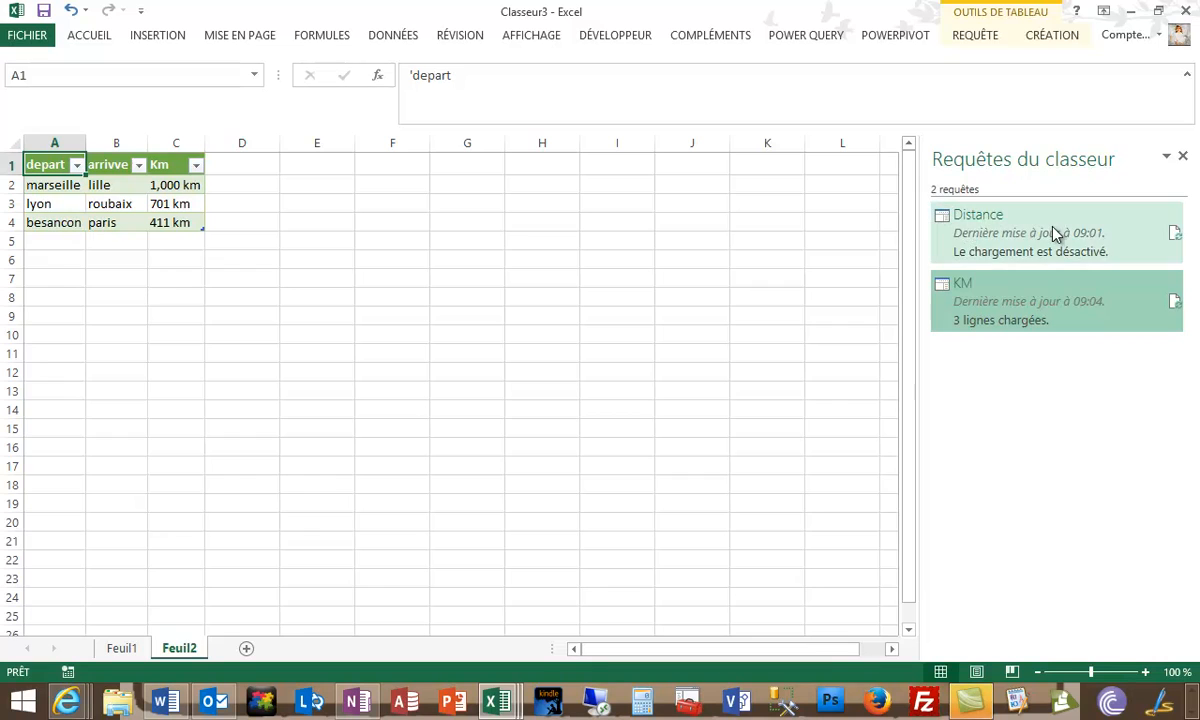
pyautogui.moveTo(958, 300)
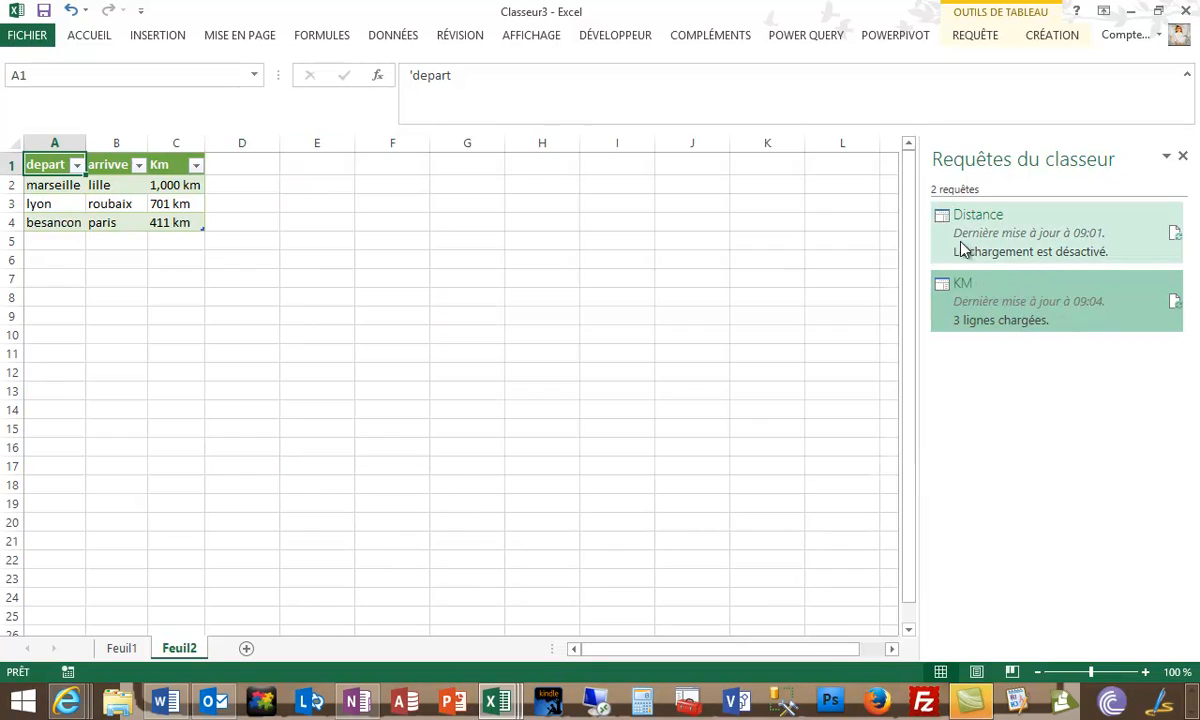
pyautogui.moveTo(1000, 236)
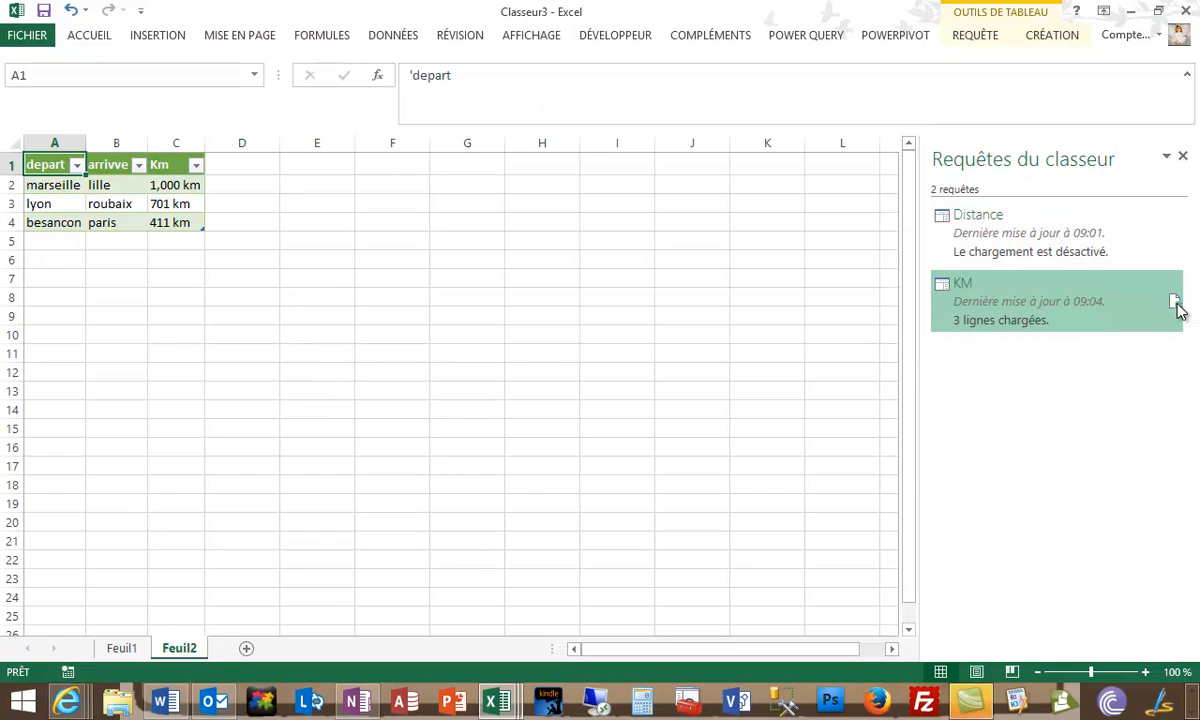
pyautogui.click(1176, 304)
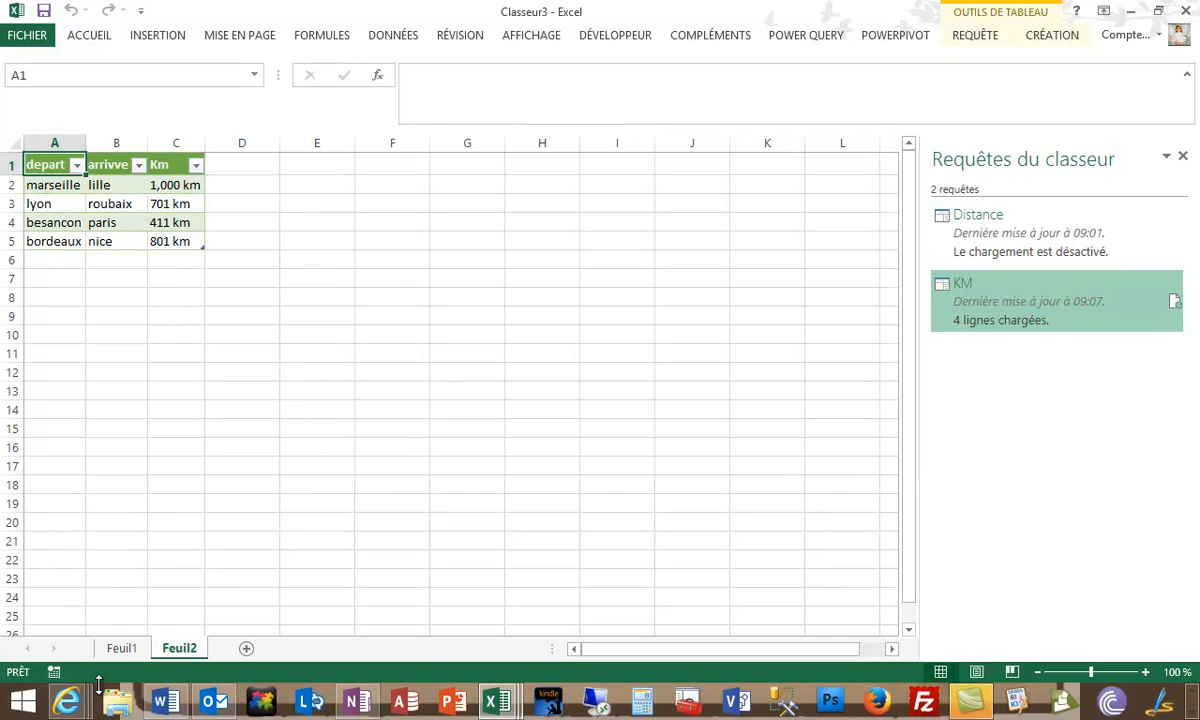
# - Return to the city table on Feuil1 and view the preview details of the Distance query
pyautogui.click(121, 648)
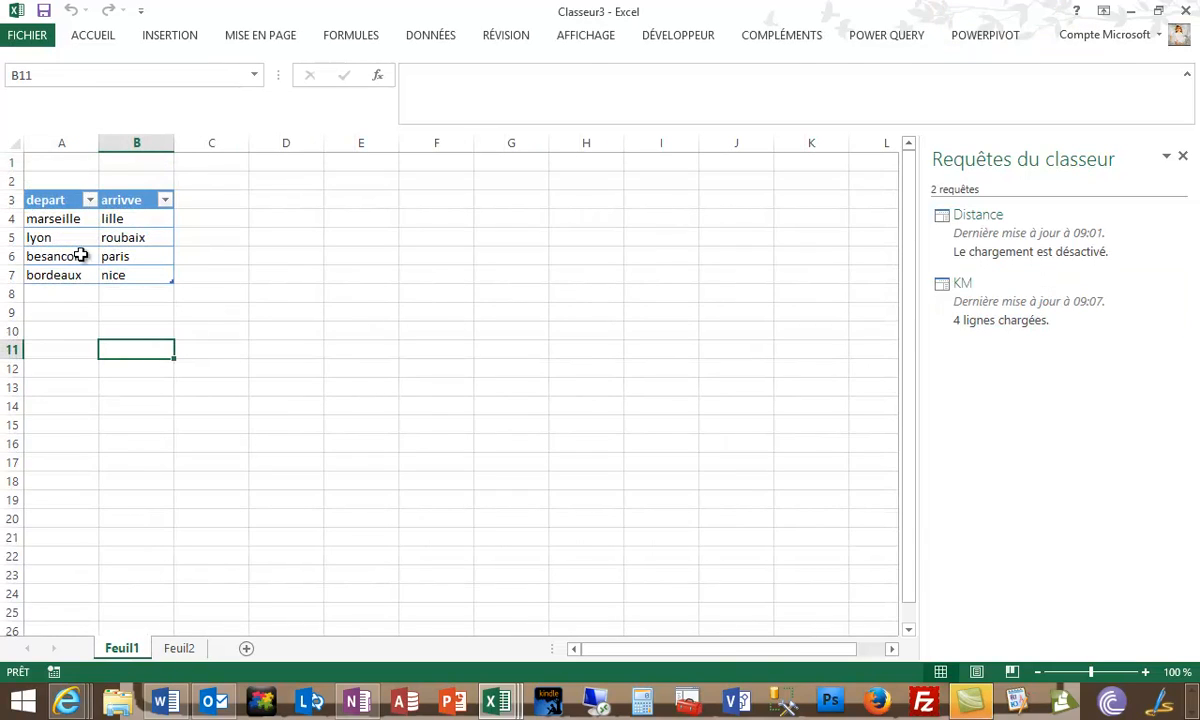
pyautogui.click(145, 218)
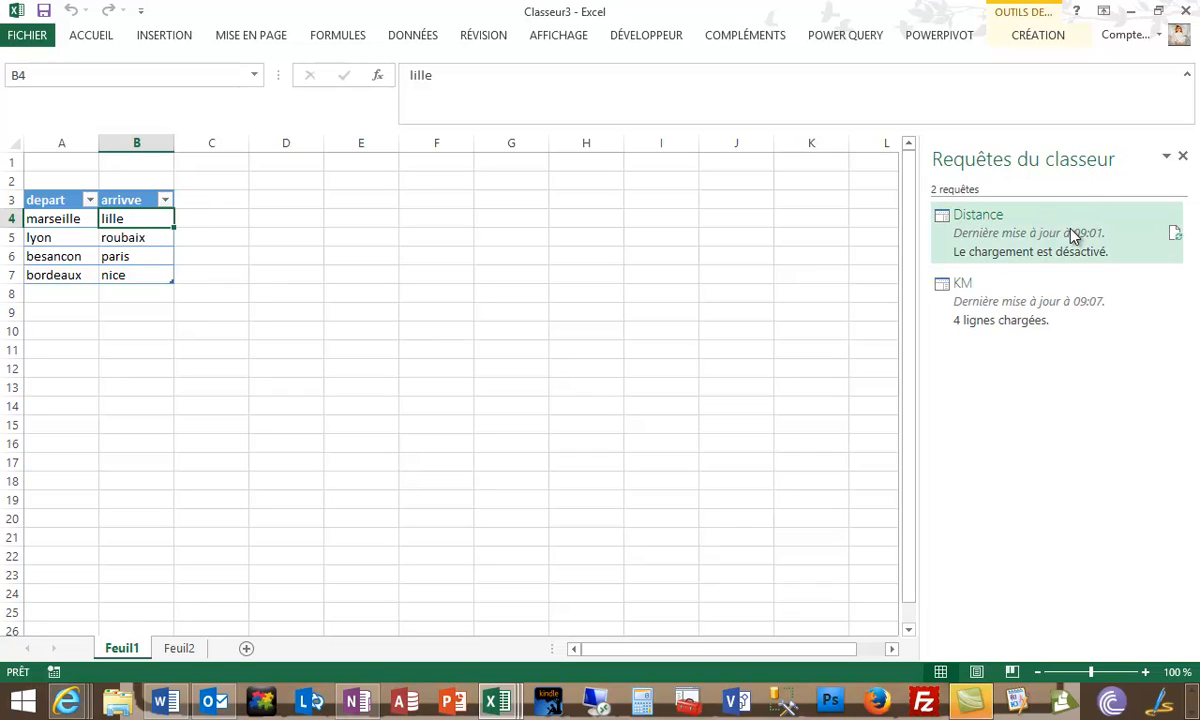
pyautogui.moveTo(1073, 234)
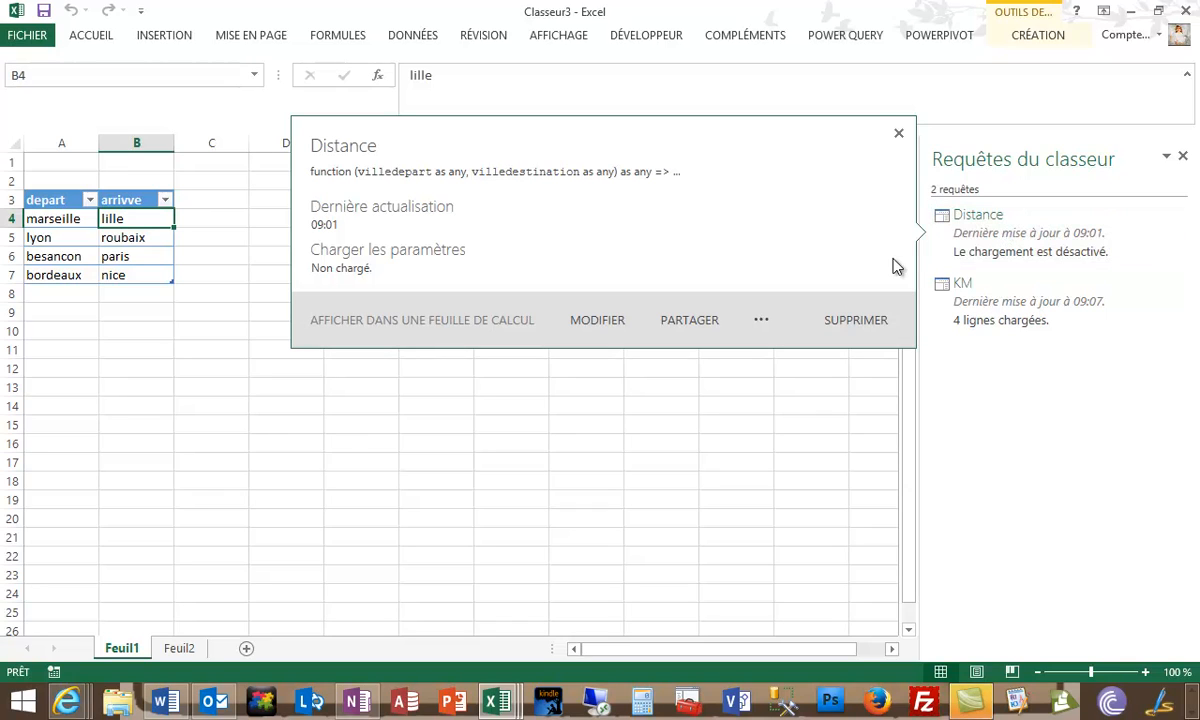
pyautogui.moveTo(986, 228)
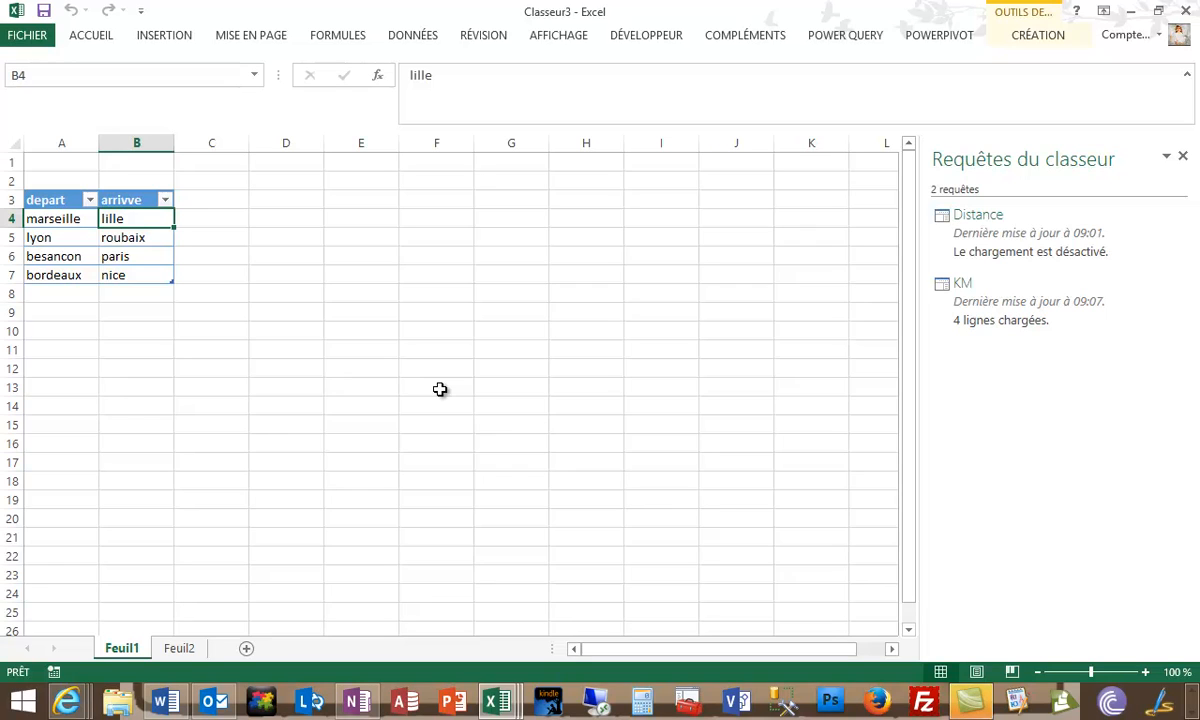
# - Edit the Distance query, rename it DistanceEntreVille, and apply the change and close the query editor
pyautogui.rightClick(1000, 233)
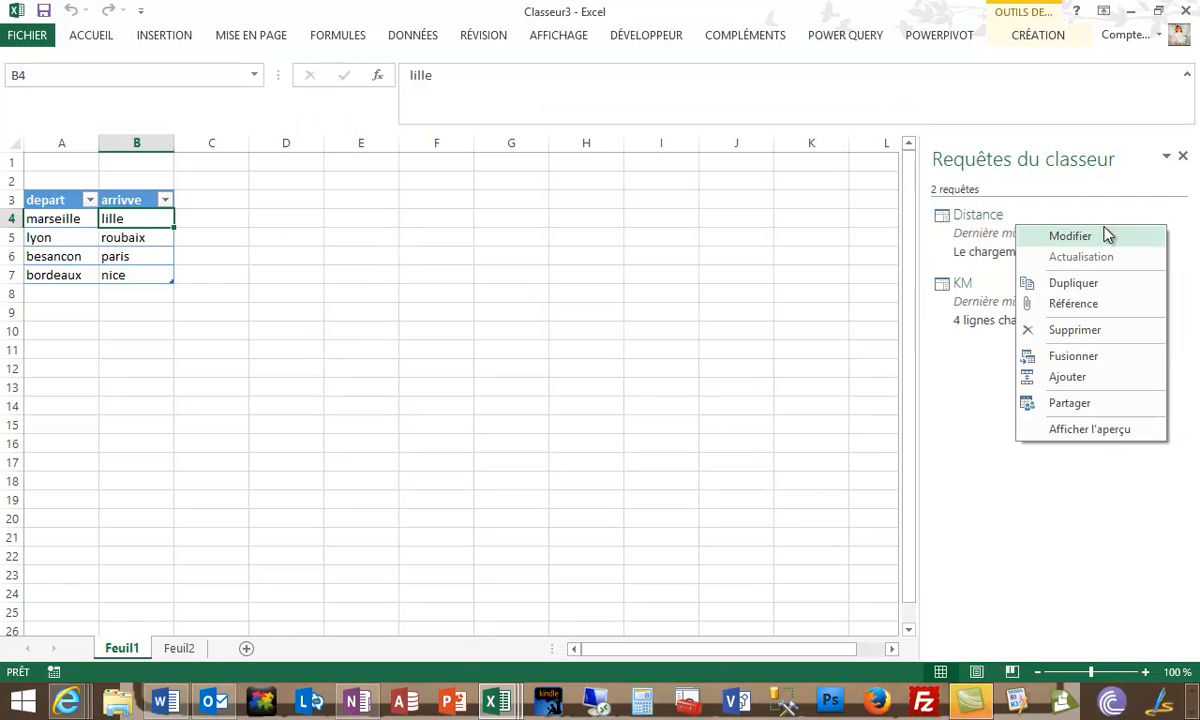
pyautogui.click(1021, 244)
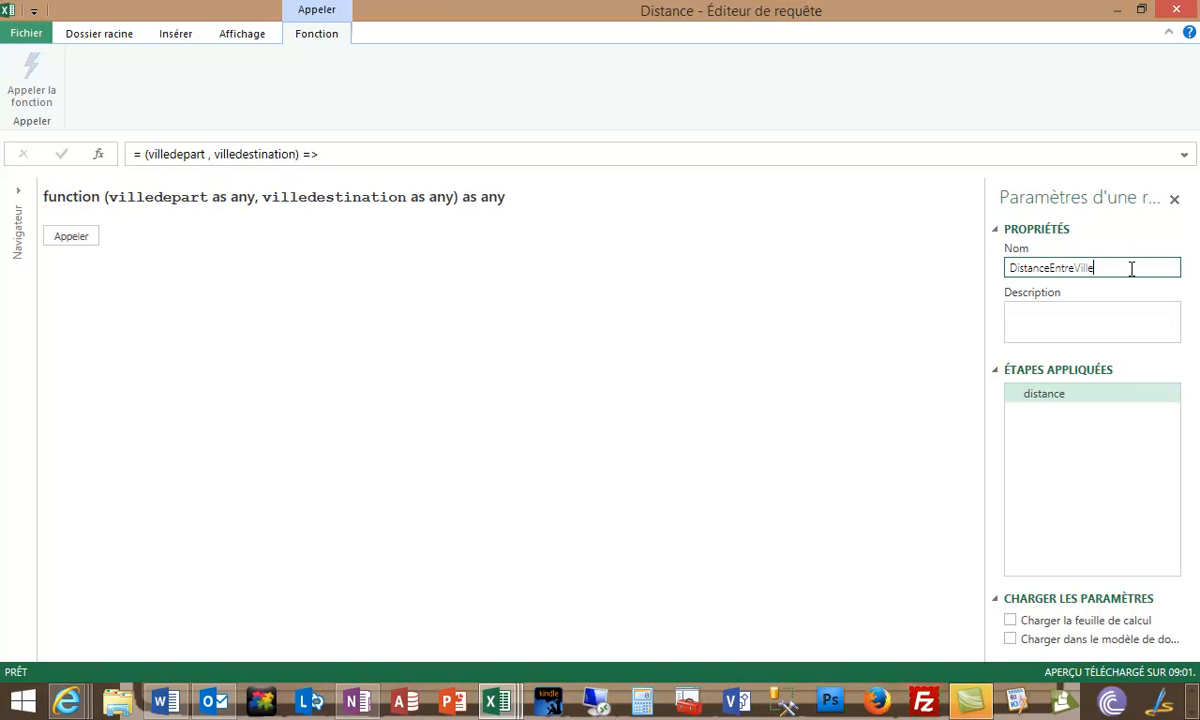
pyautogui.click(117, 36)
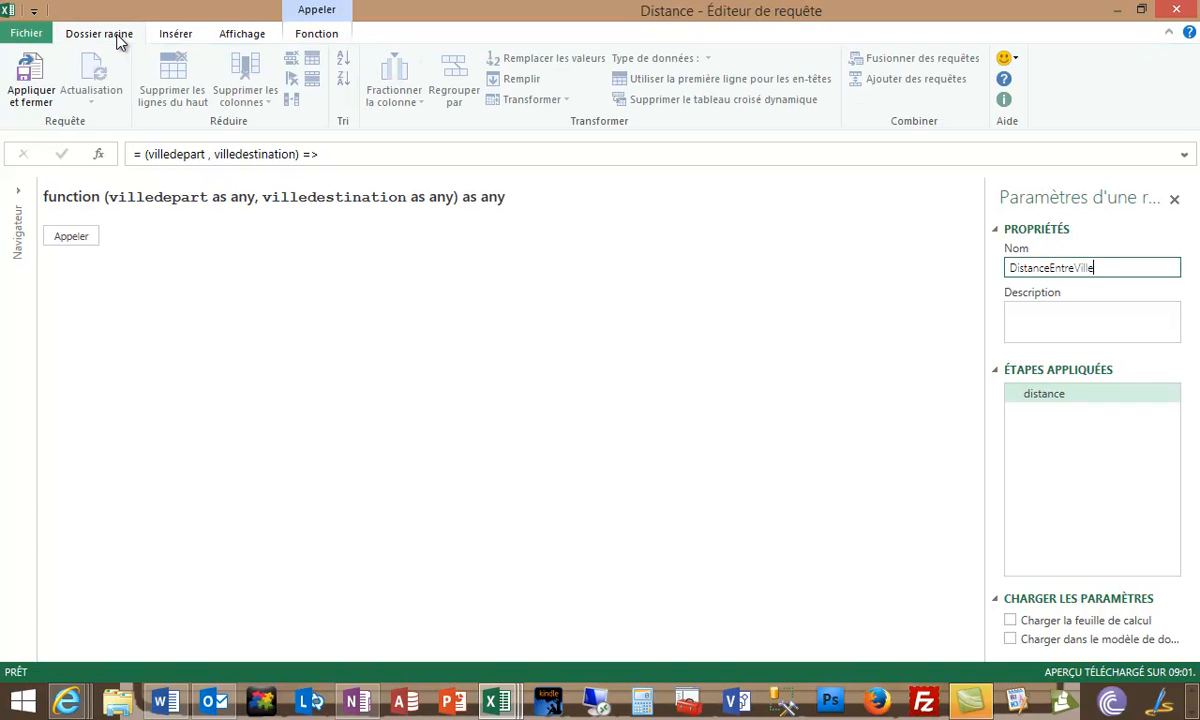
pyautogui.click(29, 95)
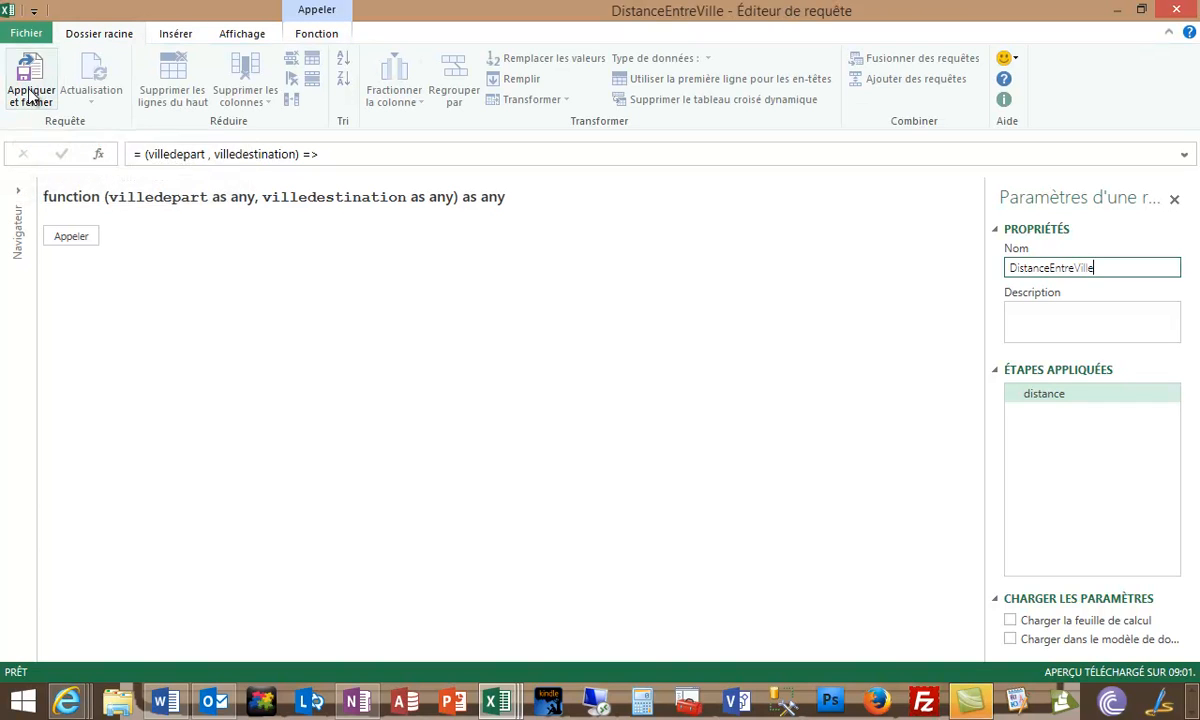
pyautogui.moveTo(992, 268)
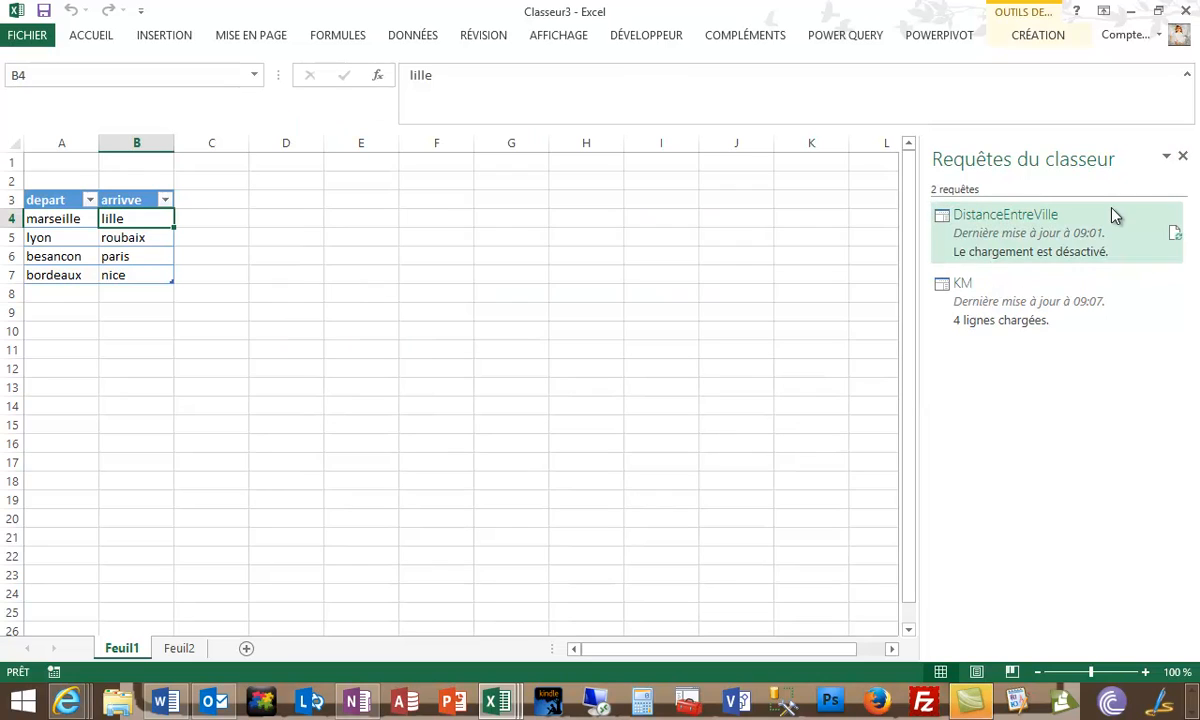
pyautogui.moveTo(1066, 229)
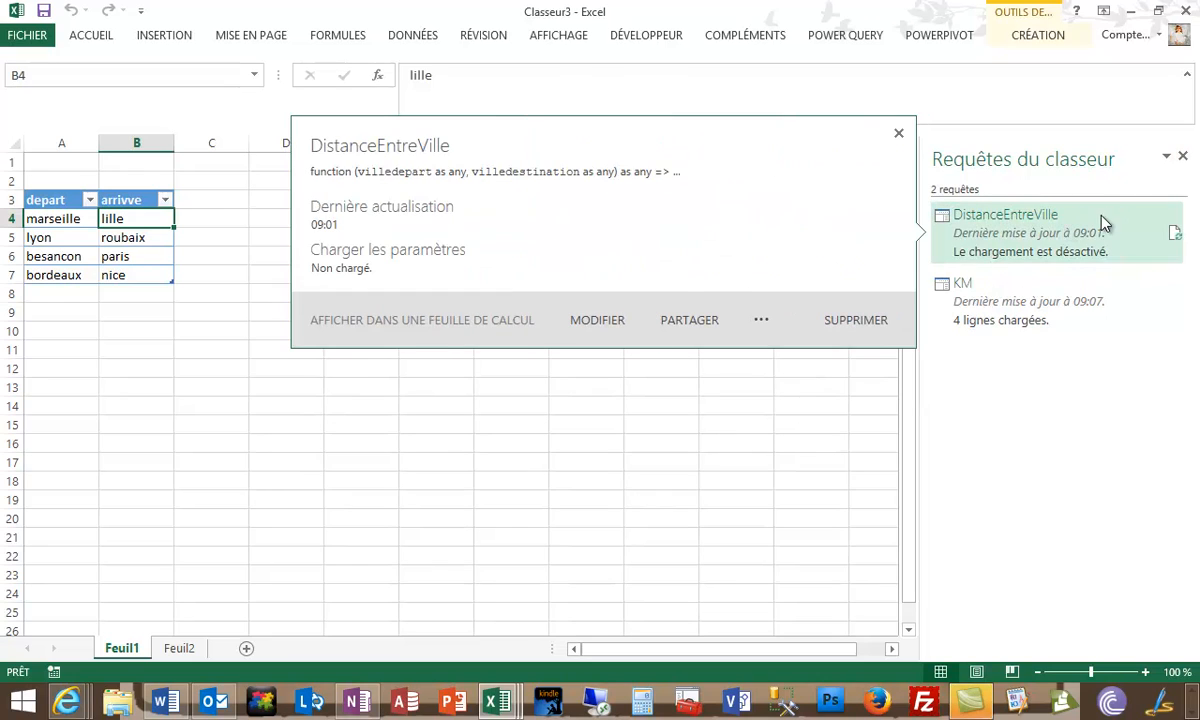
# - Bring up the Power Query commands for the workbook
pyautogui.click(852, 36)
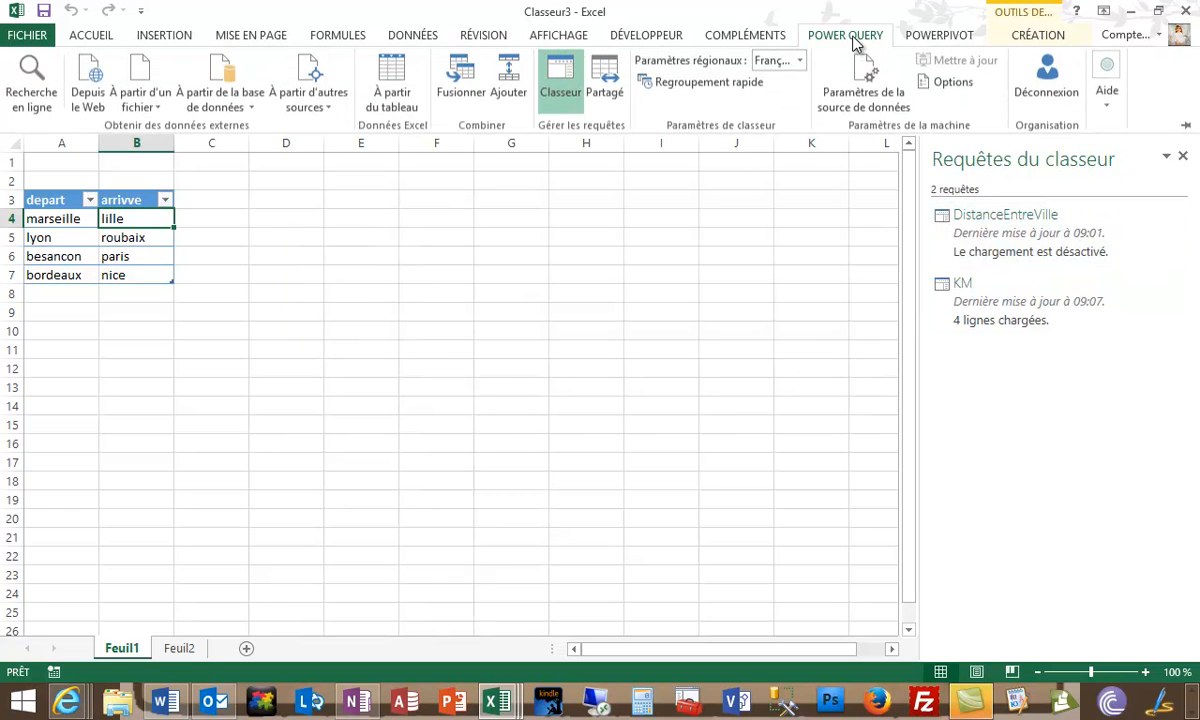
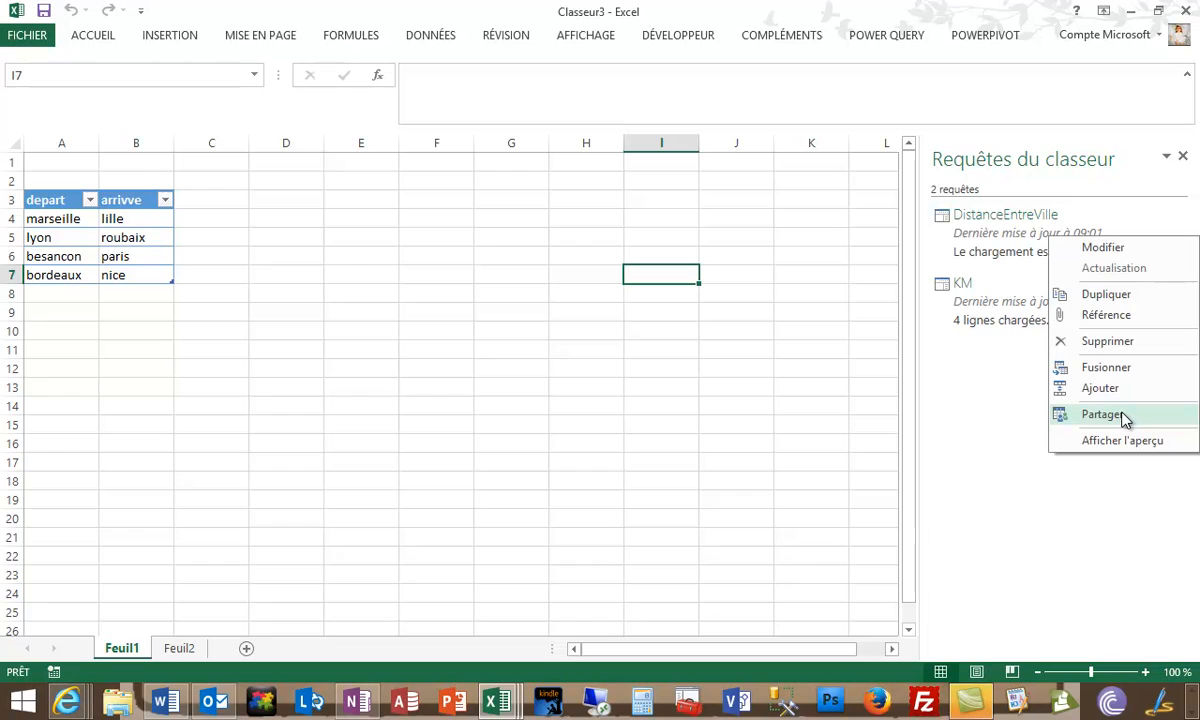
# - Share a copy of the DistanceEntreVille query with the description "Fonction qui calcule la distance entre 2 villes - les paramètres de la fonction"
pyautogui.click(1123, 418)
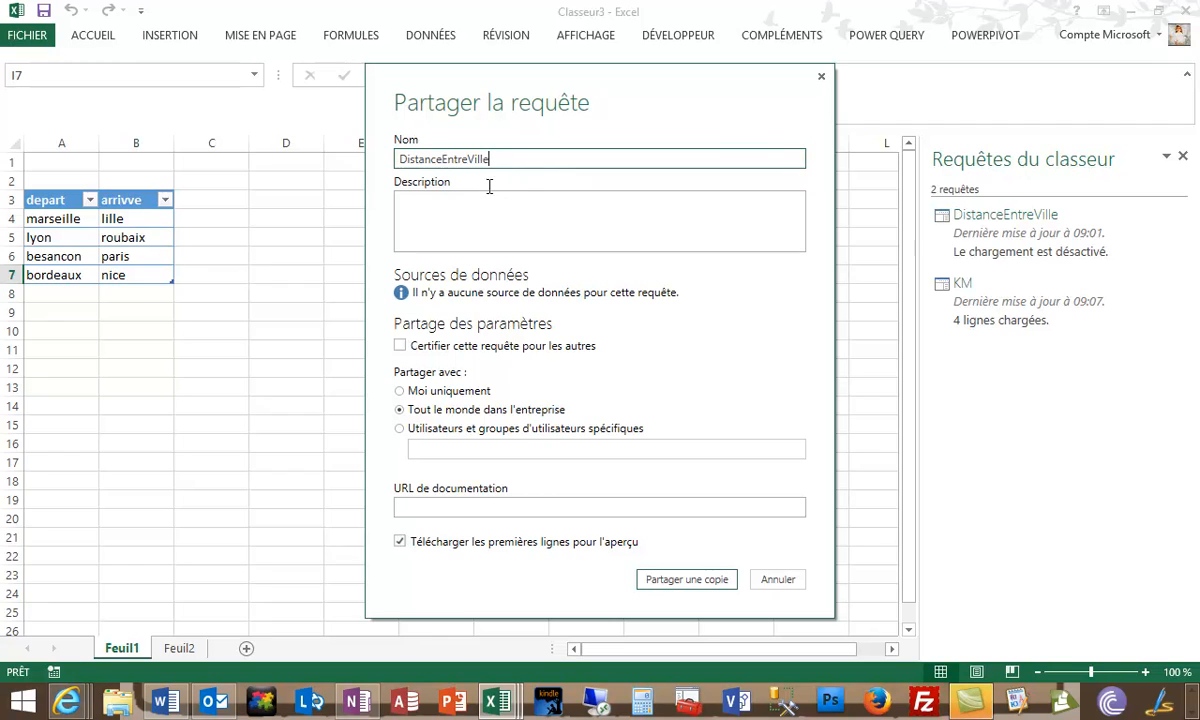
pyautogui.click(483, 213)
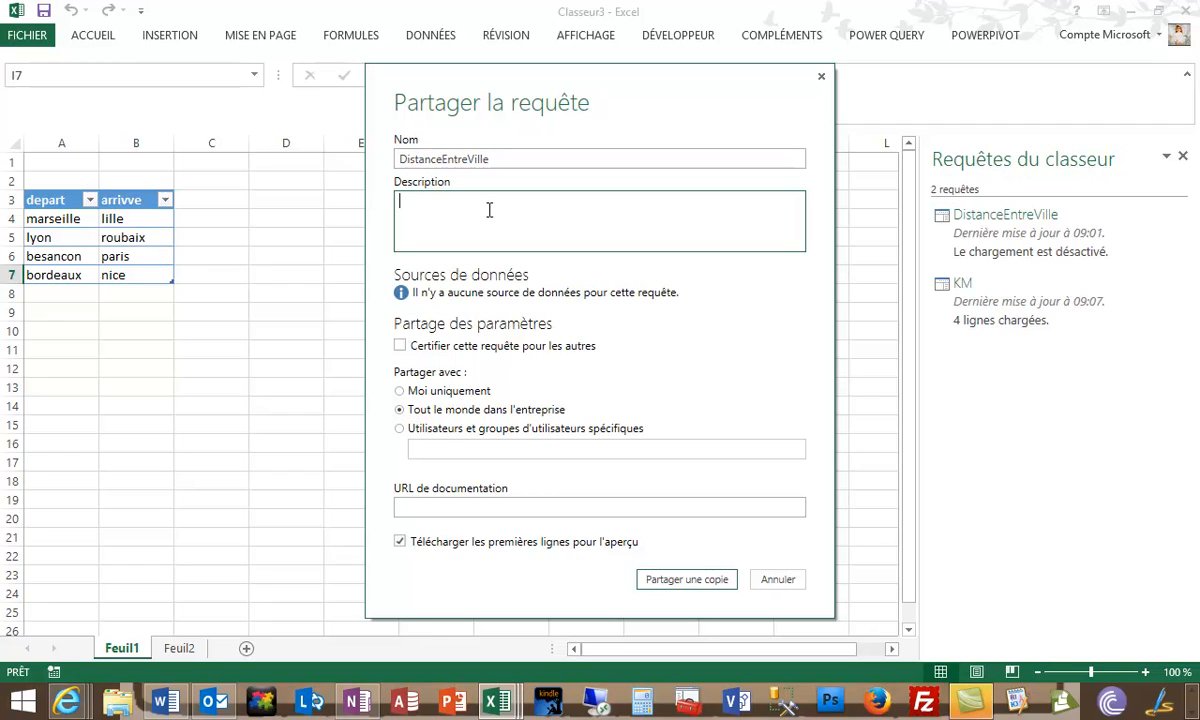
pyautogui.write('Fonction qui calcule la distance entre 2')
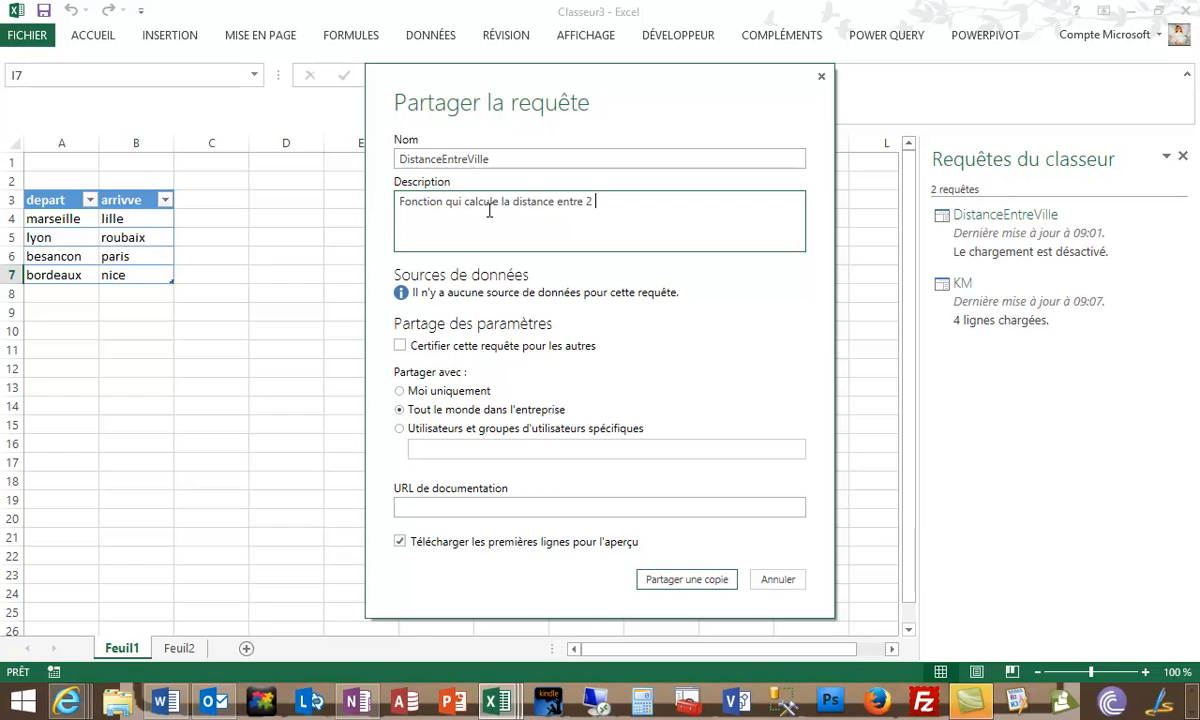
pyautogui.write(' villes - les paramètres ')
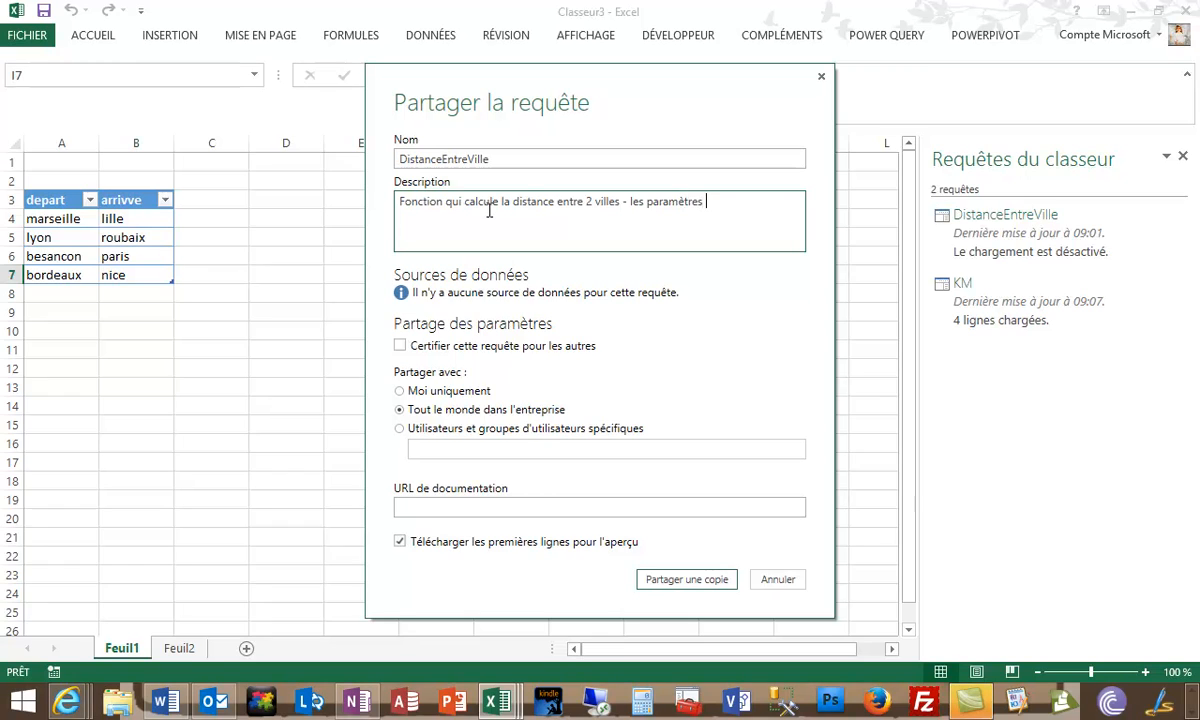
pyautogui.write('de la fonction')
pyautogui.click(438, 513)
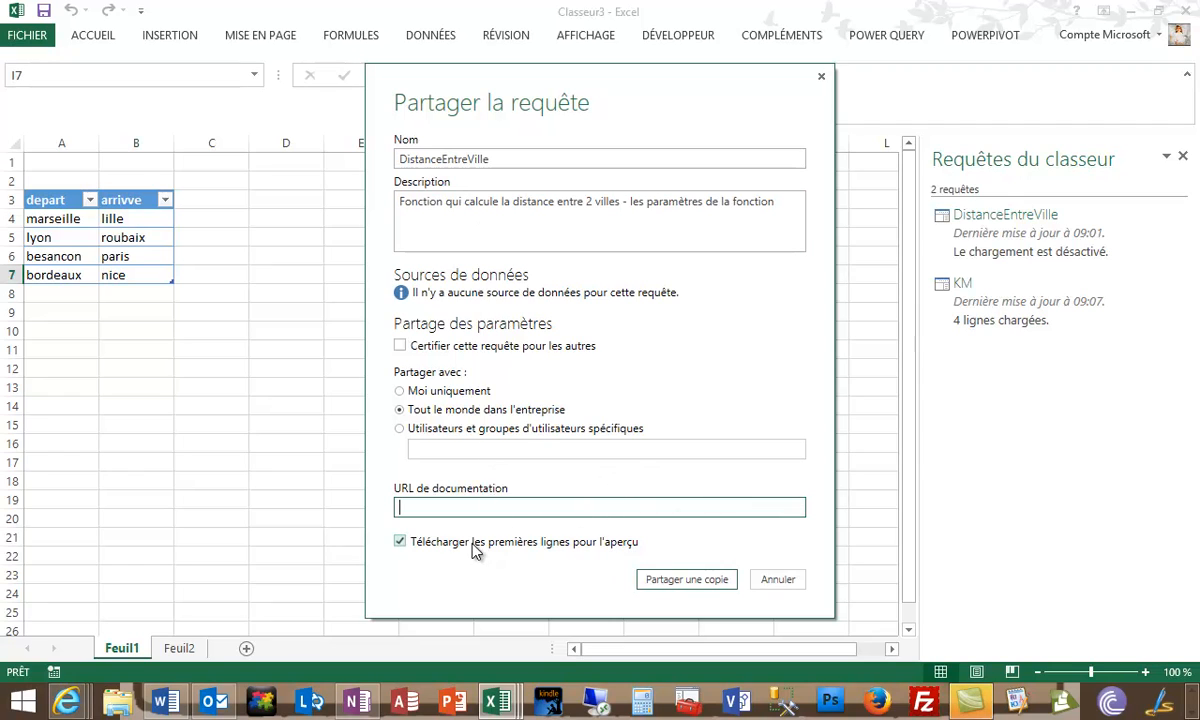
pyautogui.click(686, 583)
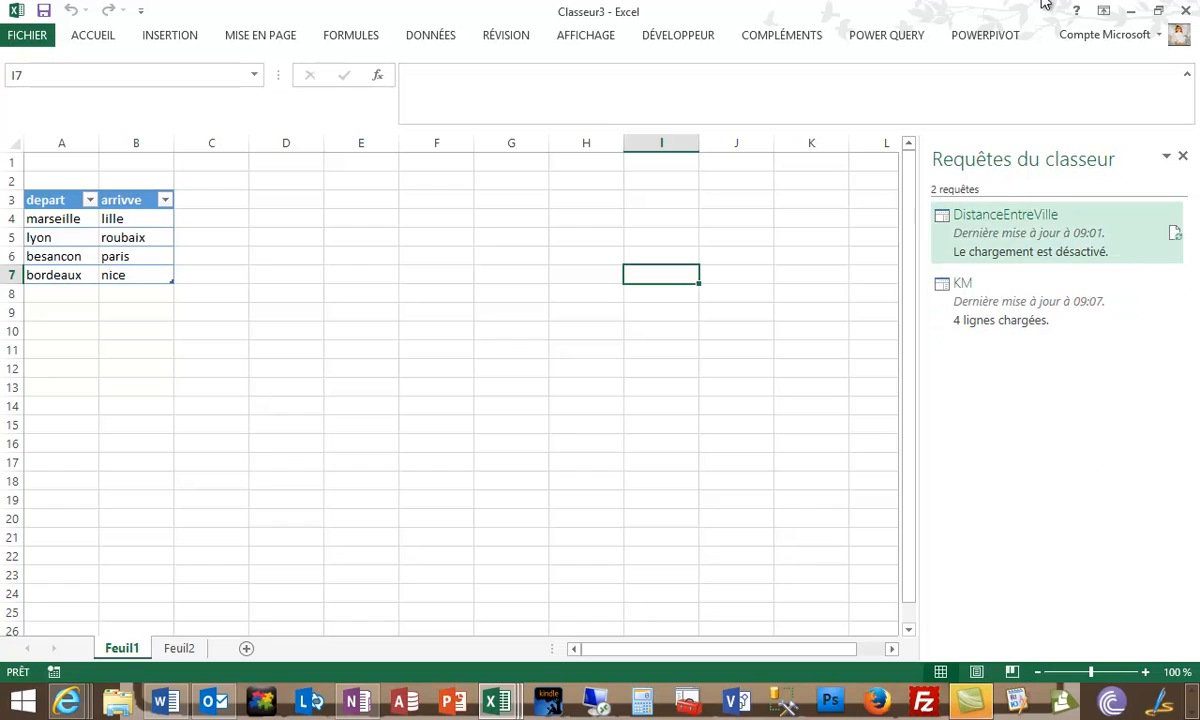
# - Search online for "distance" and restrict the results to queries from the organisation (Organisation)
pyautogui.click(890, 36)
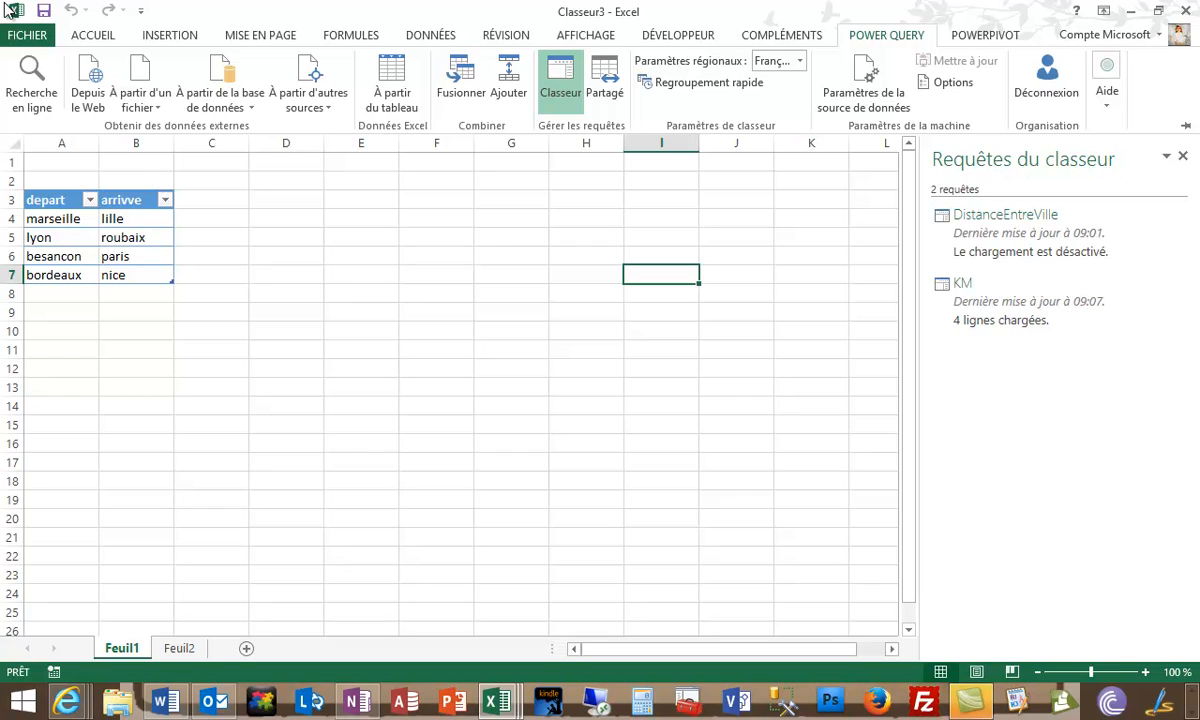
pyautogui.click(40, 91)
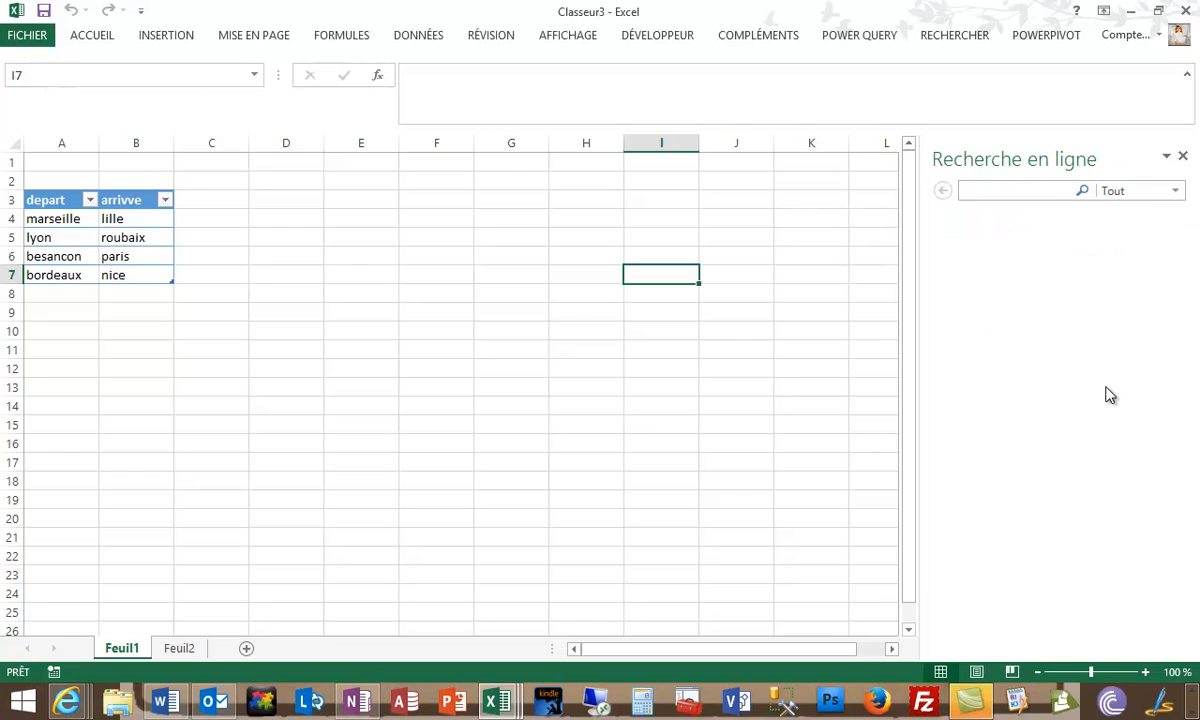
pyautogui.write('distance')
pyautogui.click(1085, 192)
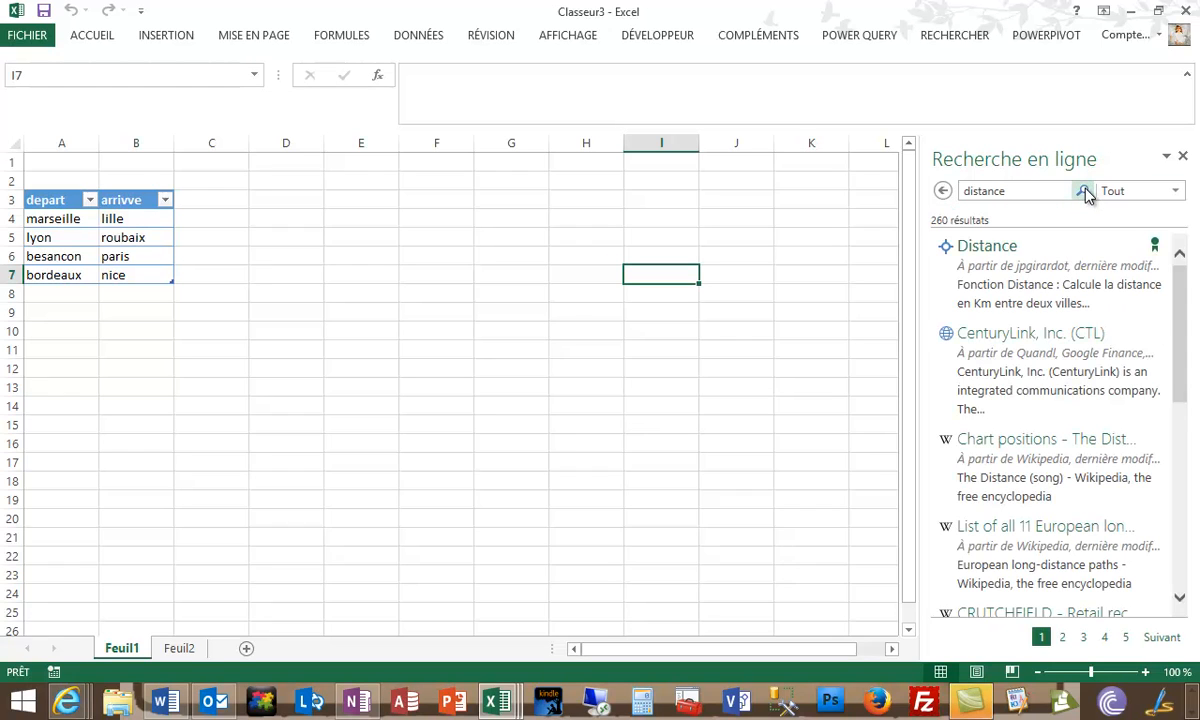
pyautogui.moveTo(1010, 277)
pyautogui.moveTo(1178, 318)
pyautogui.mouseDown()
pyautogui.moveTo(1181, 495)
pyautogui.moveTo(1180, 300)
pyautogui.mouseUp()
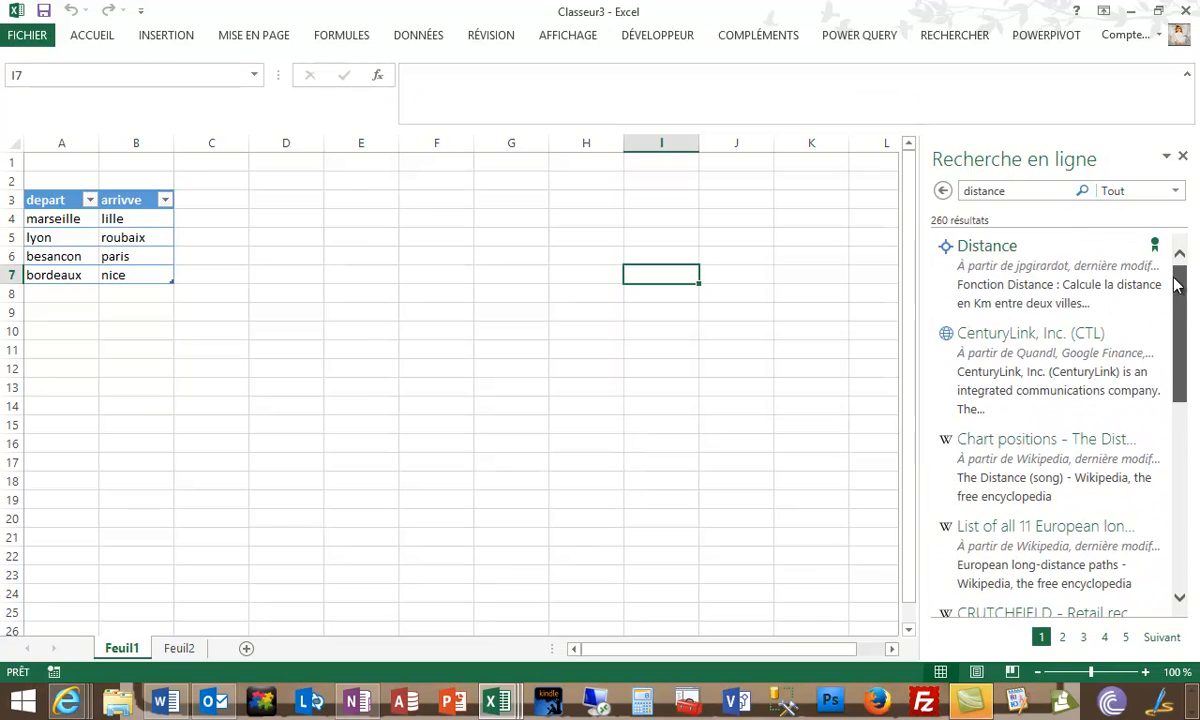
pyautogui.click(1176, 190)
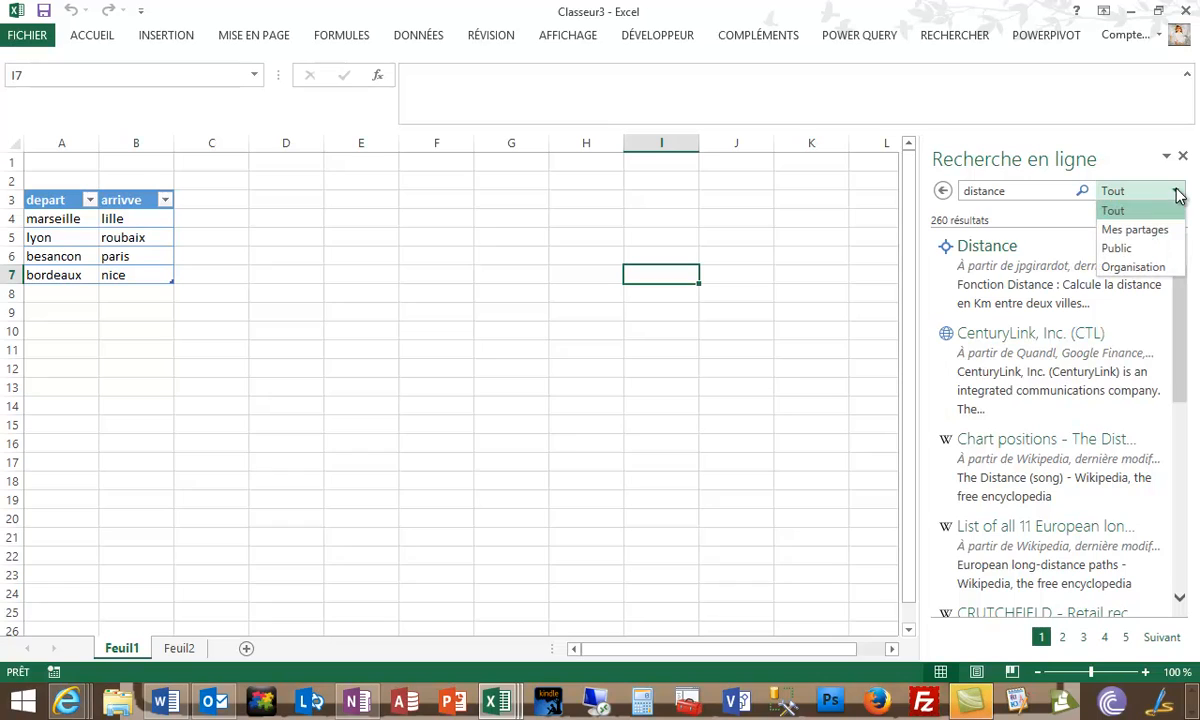
pyautogui.click(1128, 267)
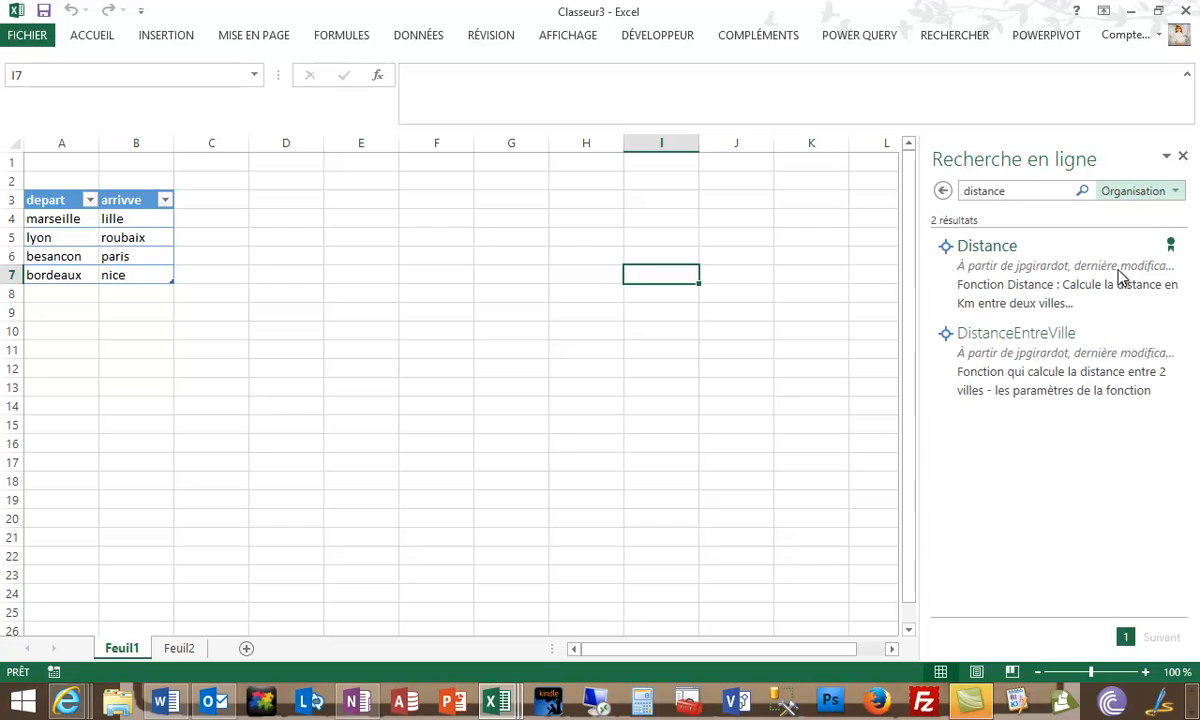
pyautogui.moveTo(1030, 278)
pyautogui.click(1176, 192)
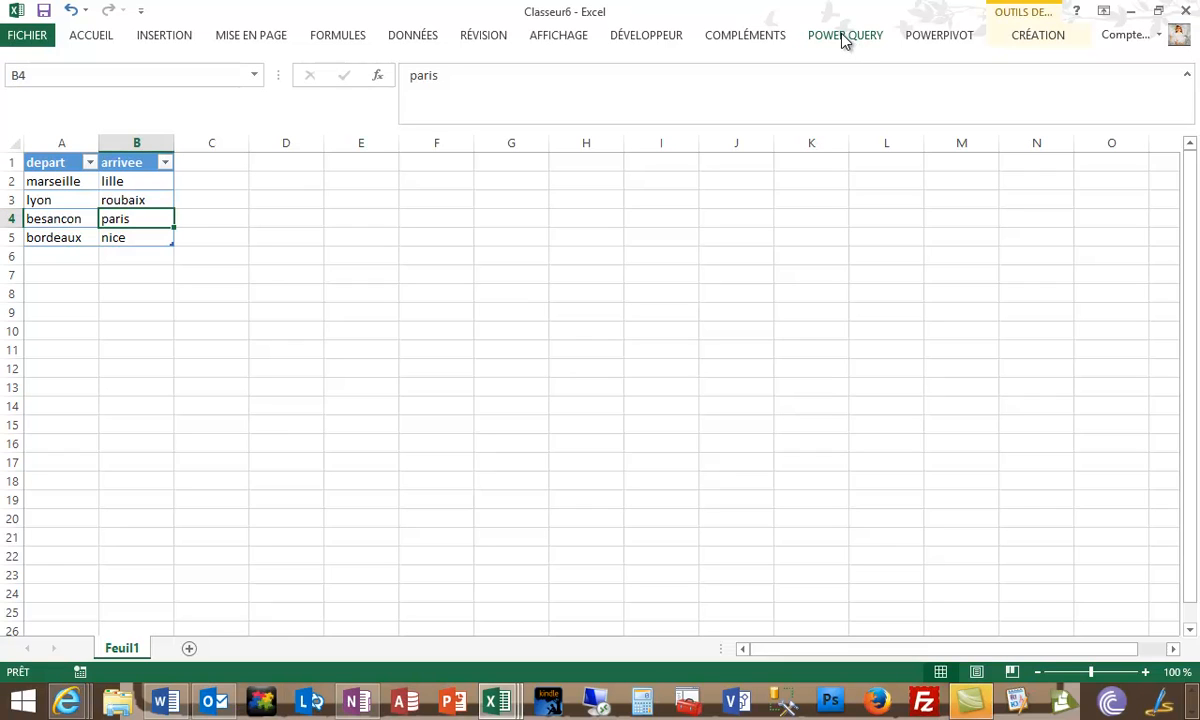
# - Search online for "distance" within Organisation and add the shared DistanceEntreVille query to the Classeur6 workbook
pyautogui.click(845, 36)
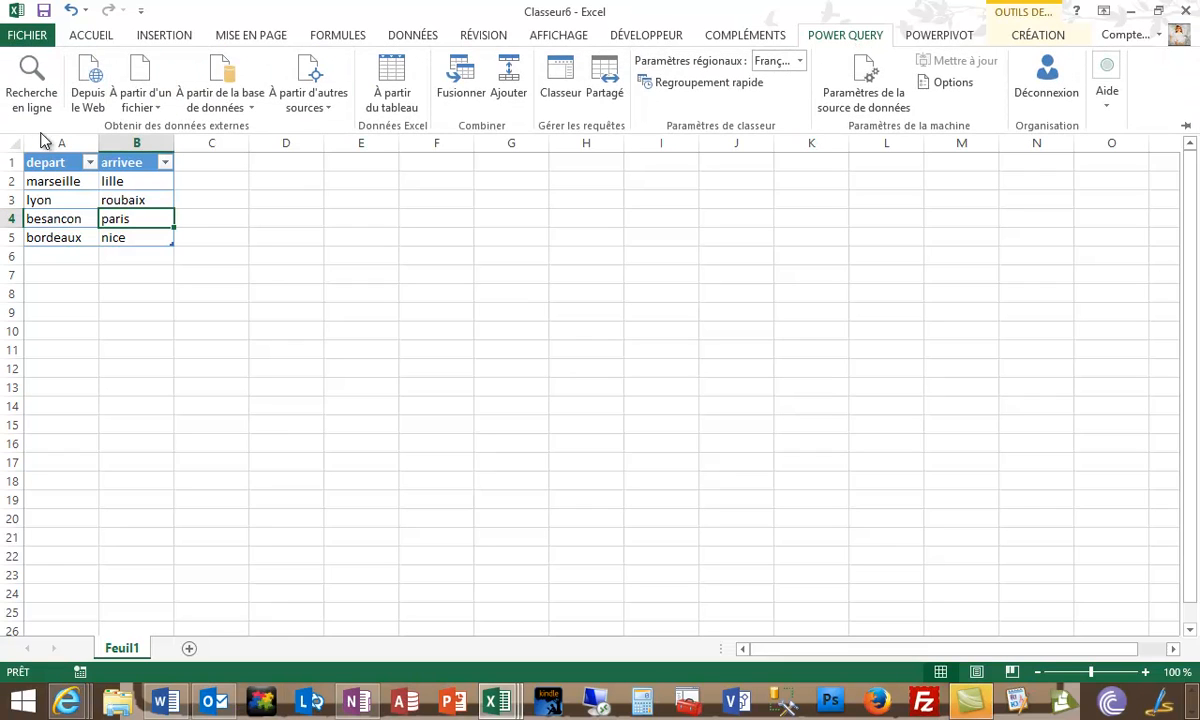
pyautogui.click(28, 86)
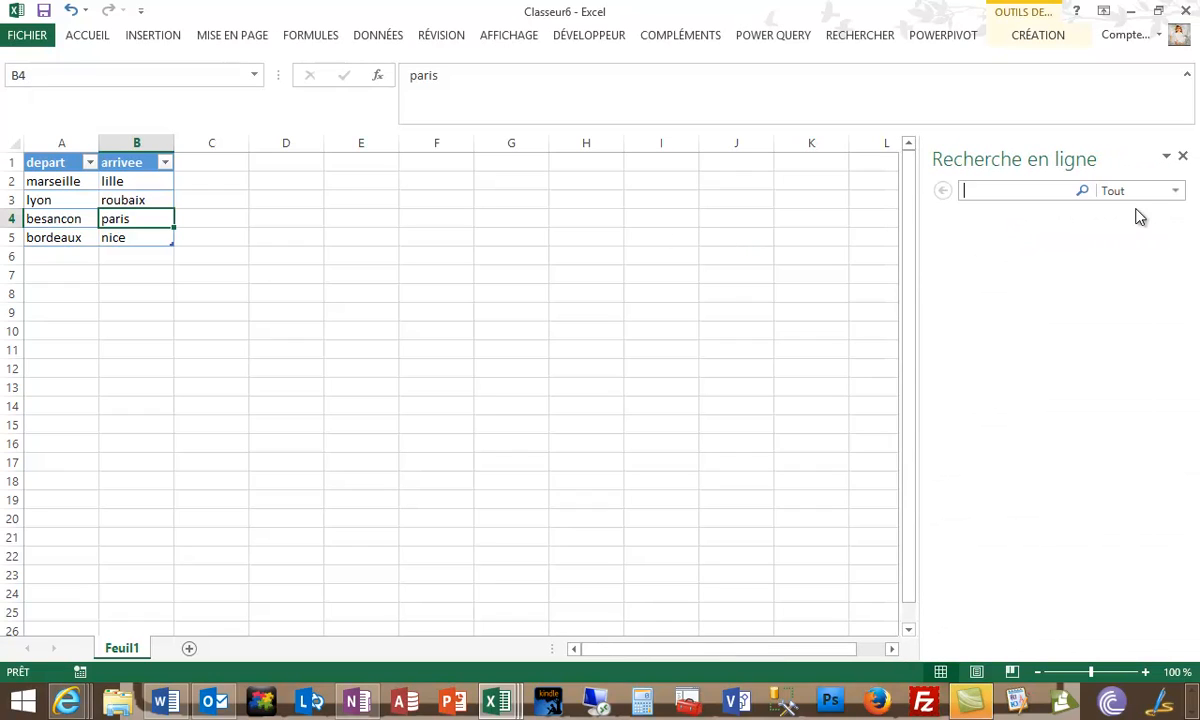
pyautogui.write('distance')
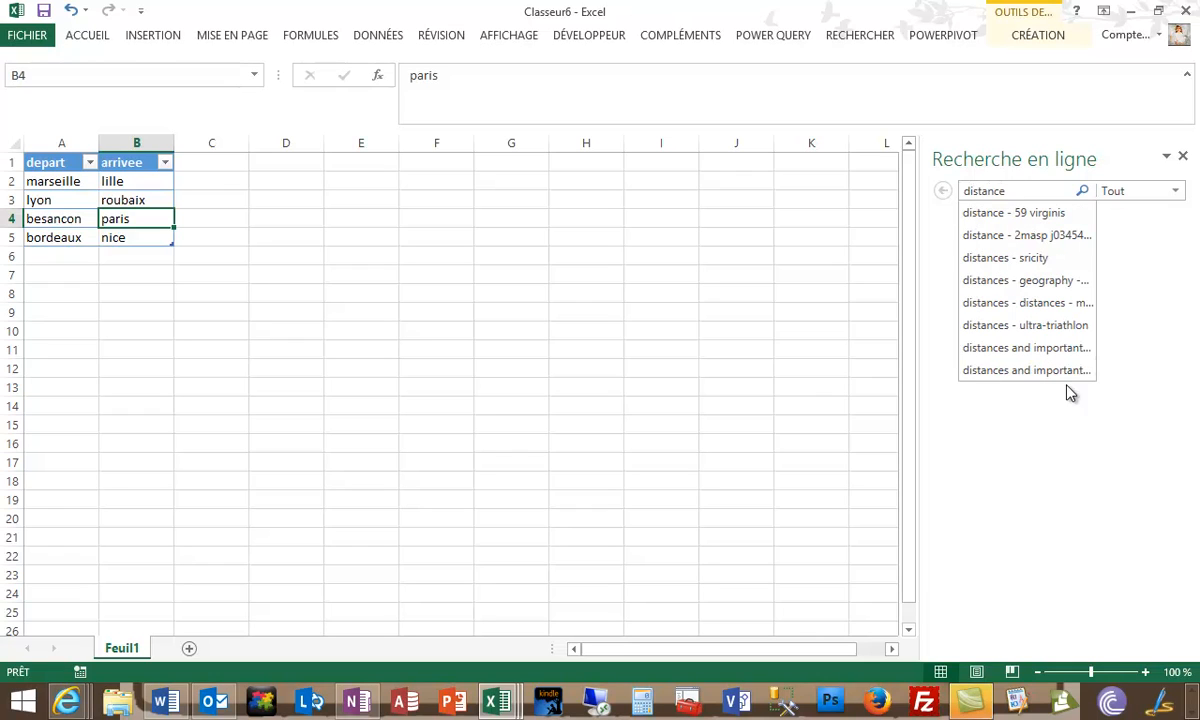
pyautogui.click(1179, 197)
pyautogui.click(1136, 268)
pyautogui.moveTo(1074, 343)
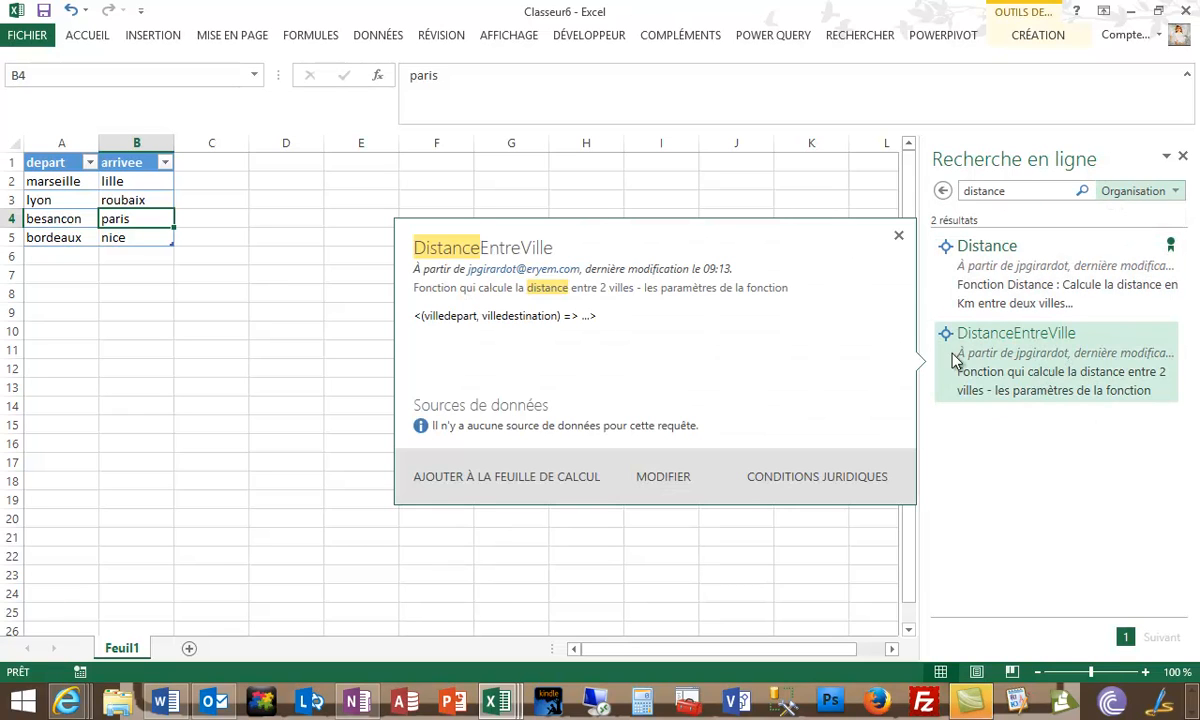
pyautogui.click(1066, 375)
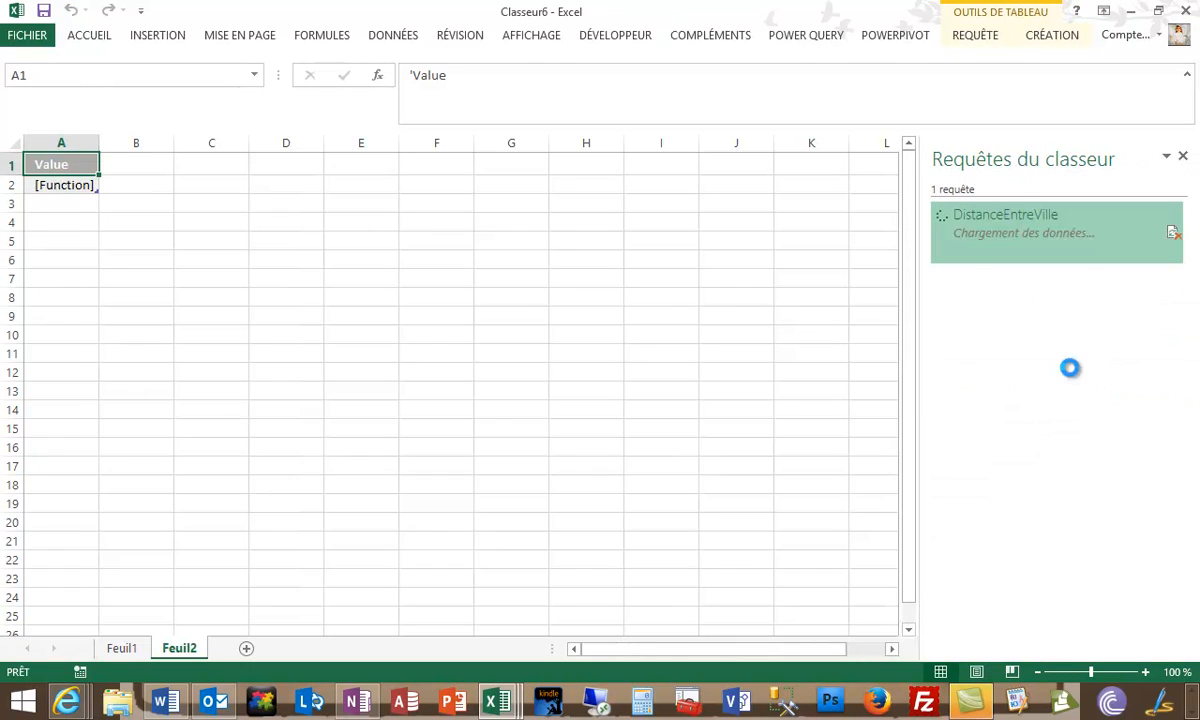
pyautogui.moveTo(1071, 254)
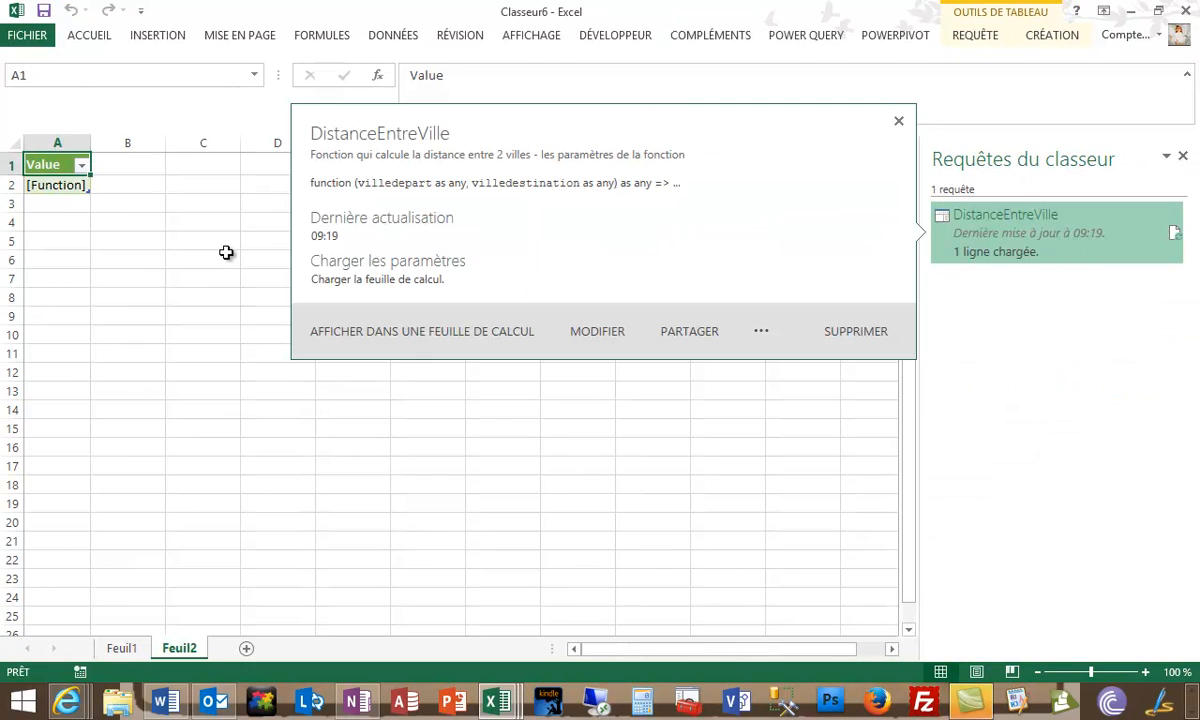
# - Create a query from the depart/arrivee city table on Feuil1
pyautogui.click(130, 649)
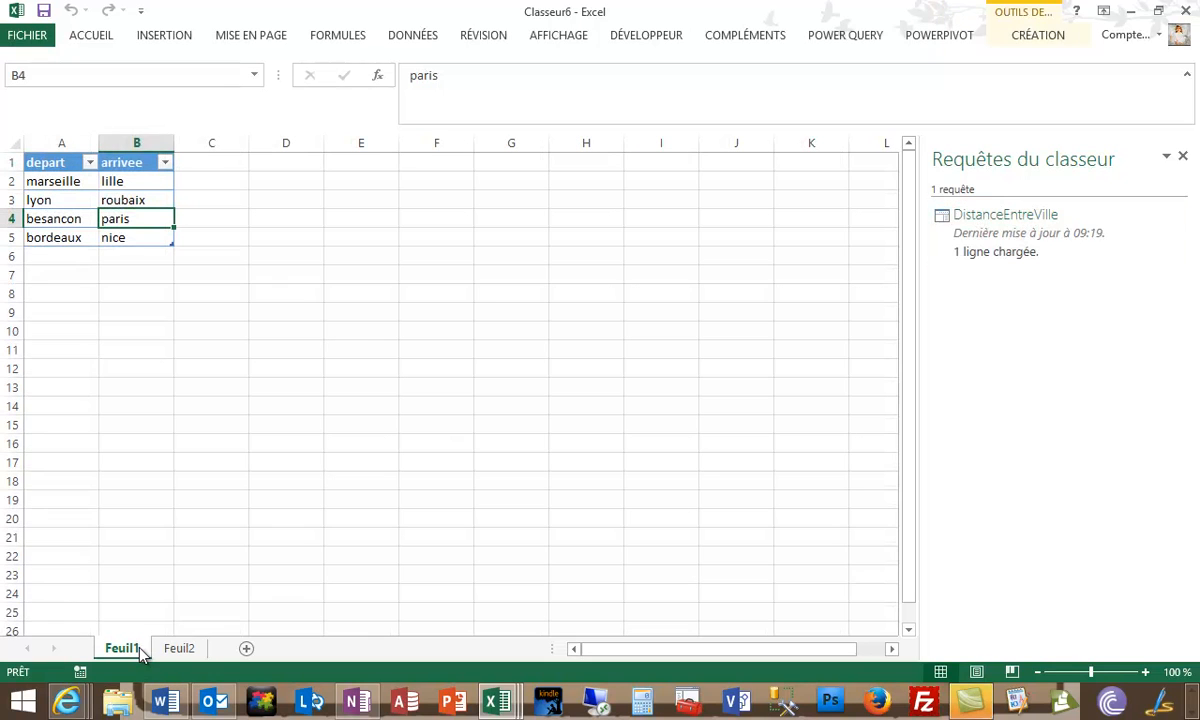
pyautogui.click(841, 38)
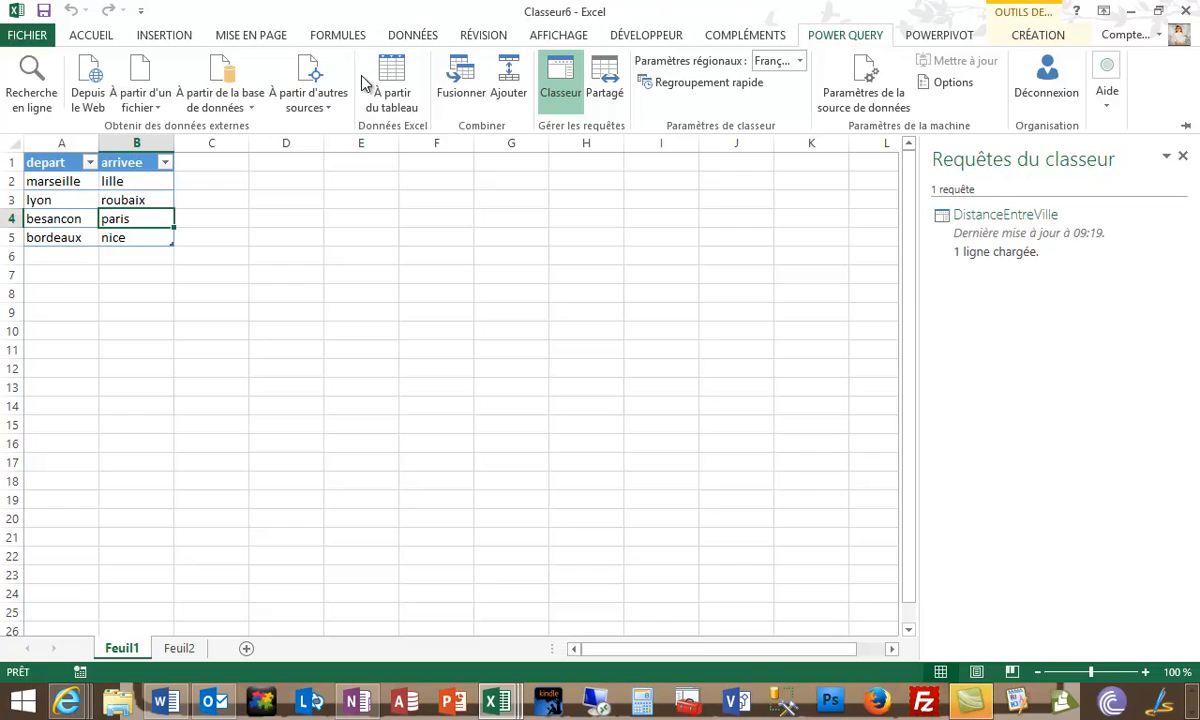
pyautogui.click(393, 85)
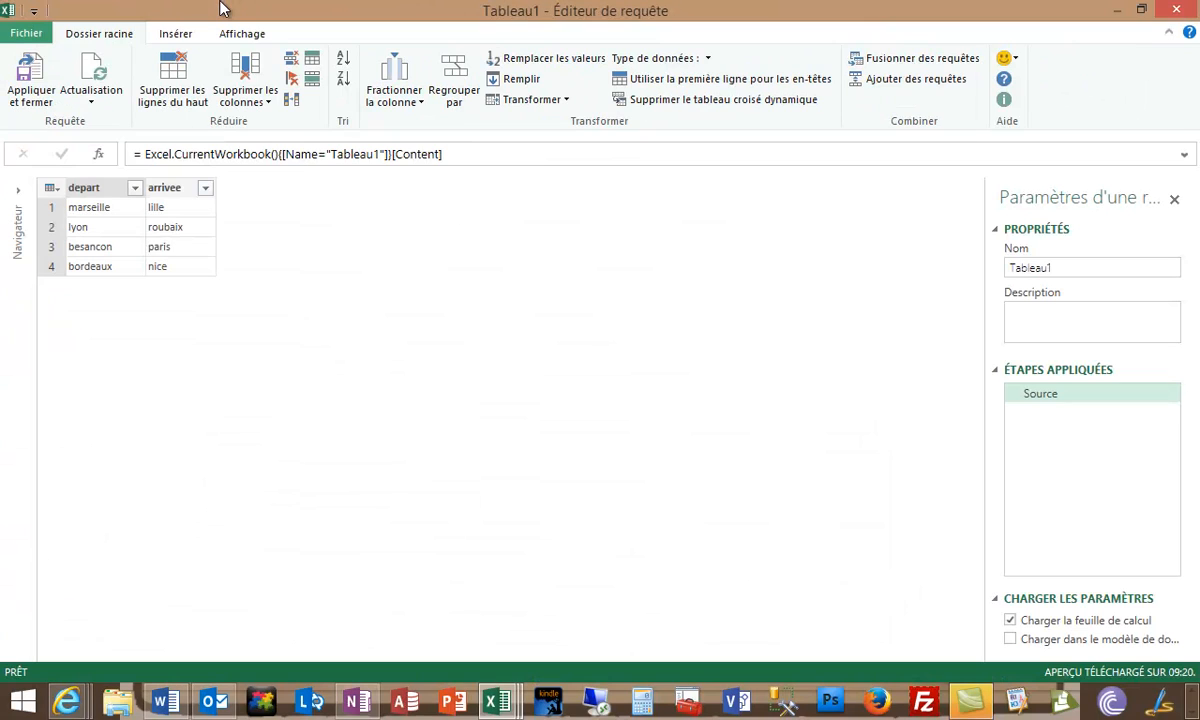
pyautogui.click(131, 227)
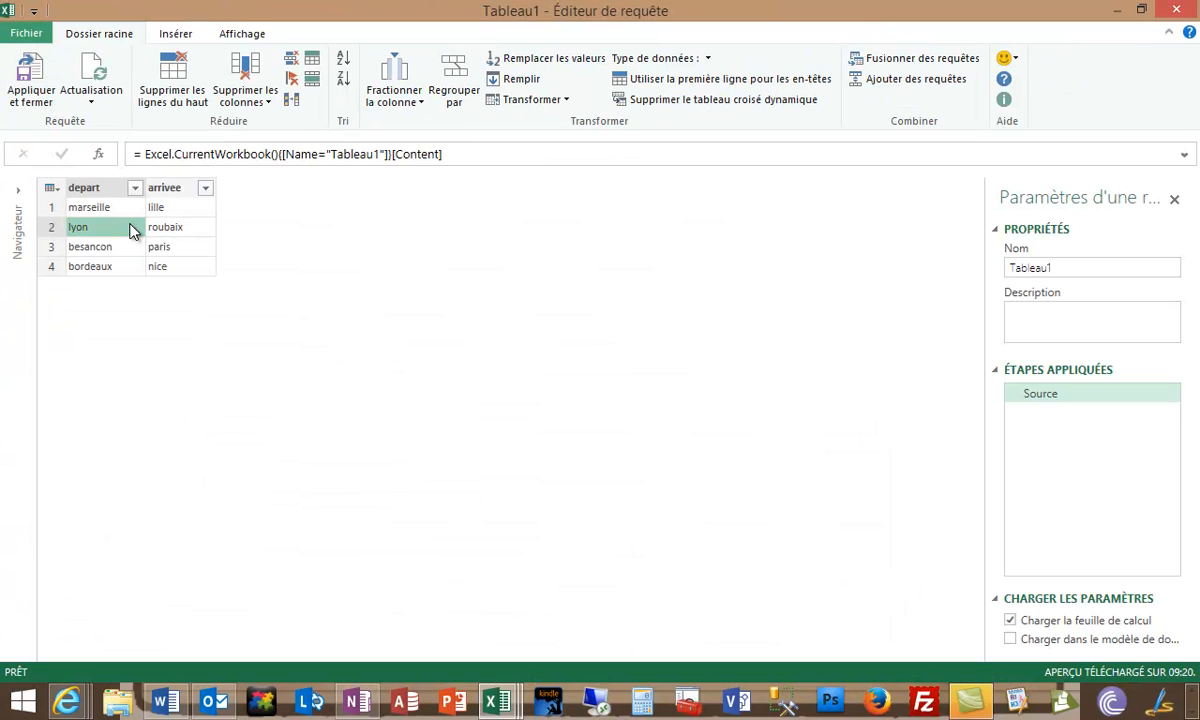
# - Start a custom column on the city table with the formula DistanceEntreVille([depart],[arrivee])
pyautogui.click(175, 34)
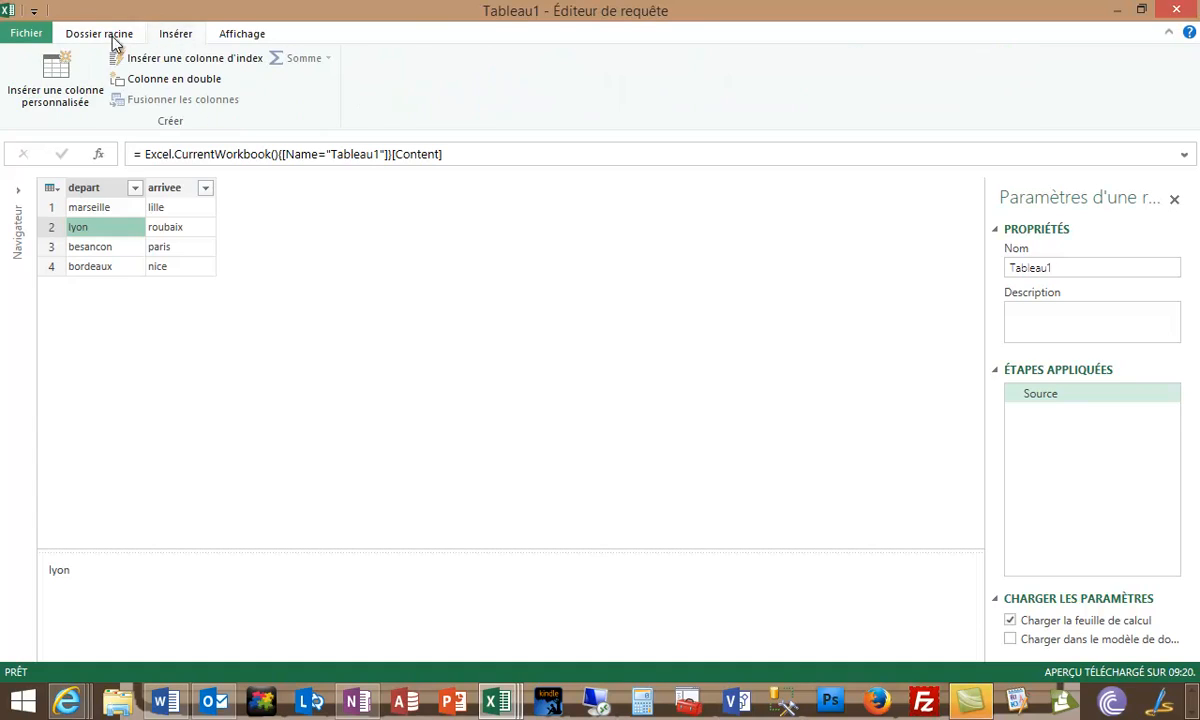
pyautogui.click(53, 70)
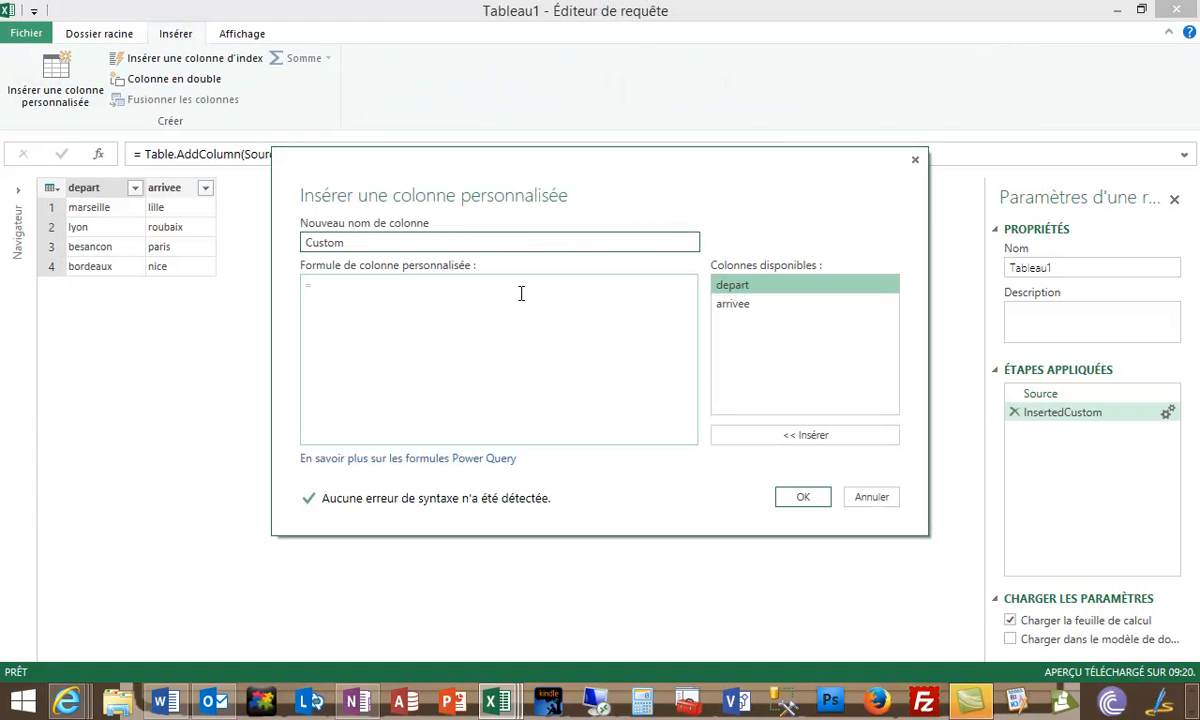
pyautogui.click(327, 286)
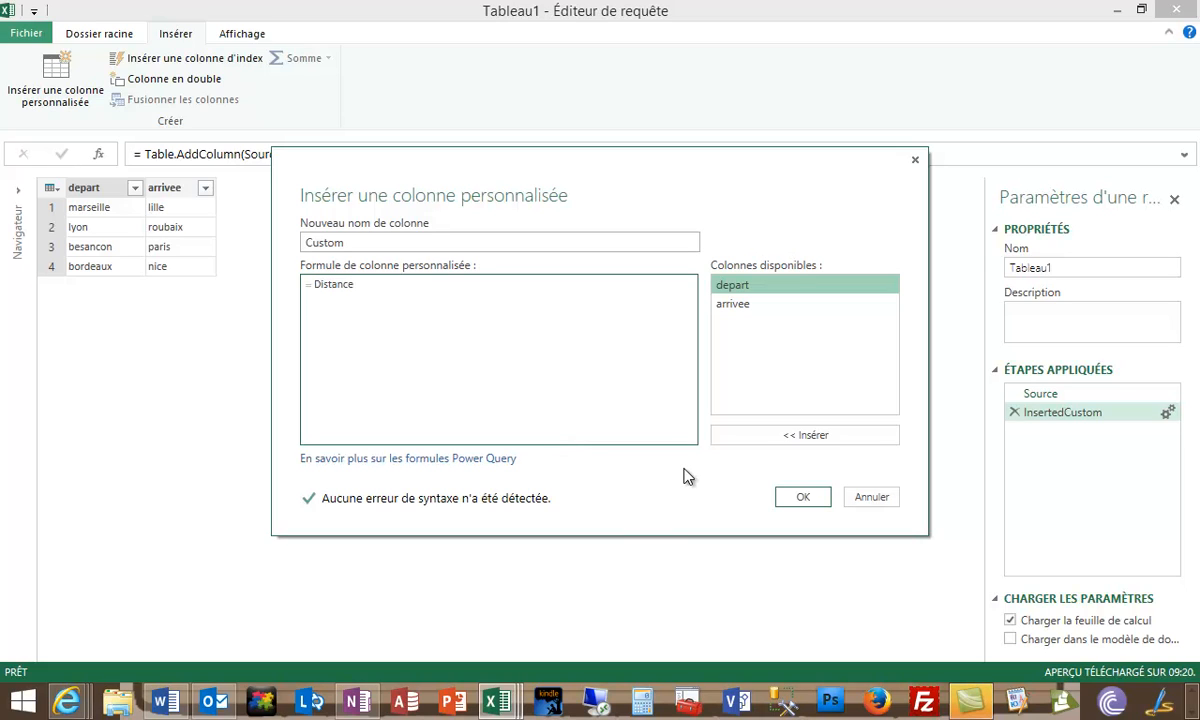
pyautogui.write('DistanceEntreVille(')
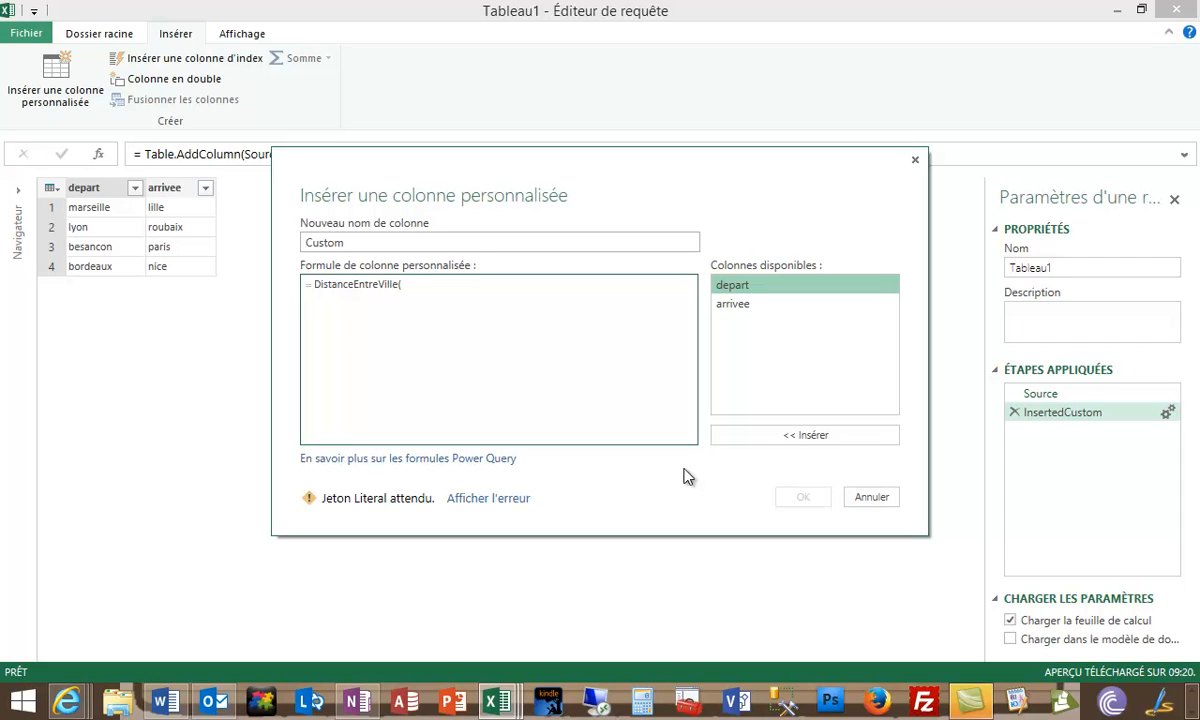
pyautogui.doubleClick(740, 288)
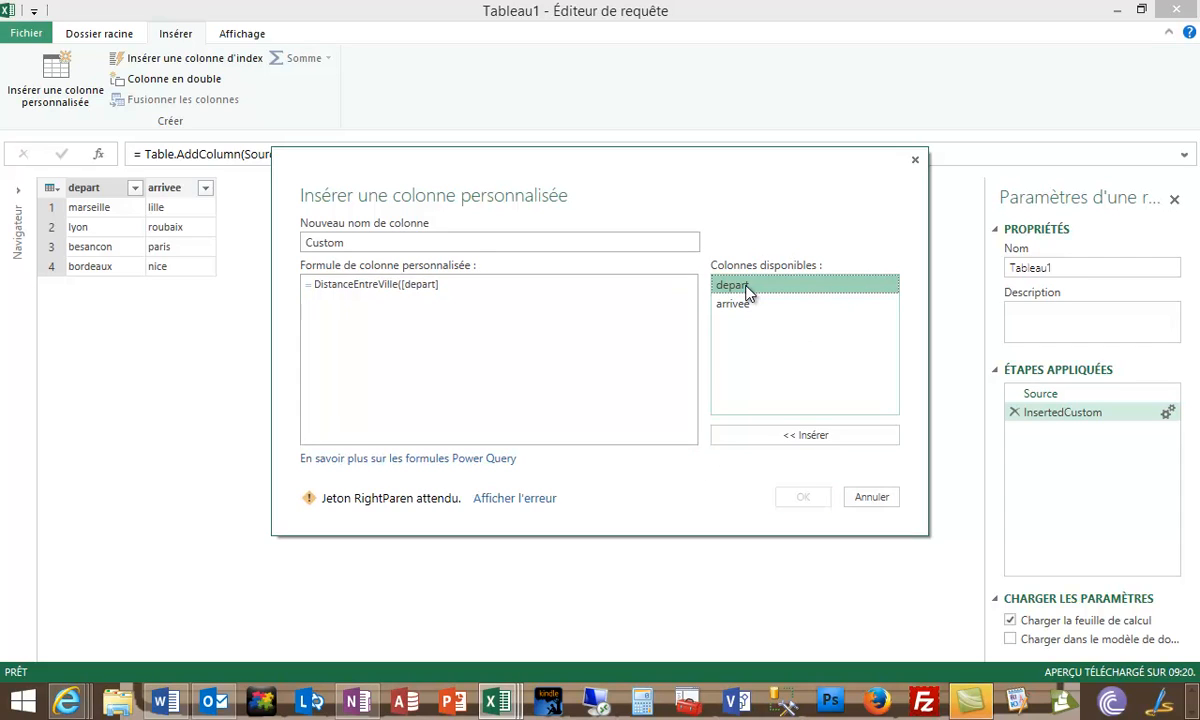
pyautogui.doubleClick(750, 307)
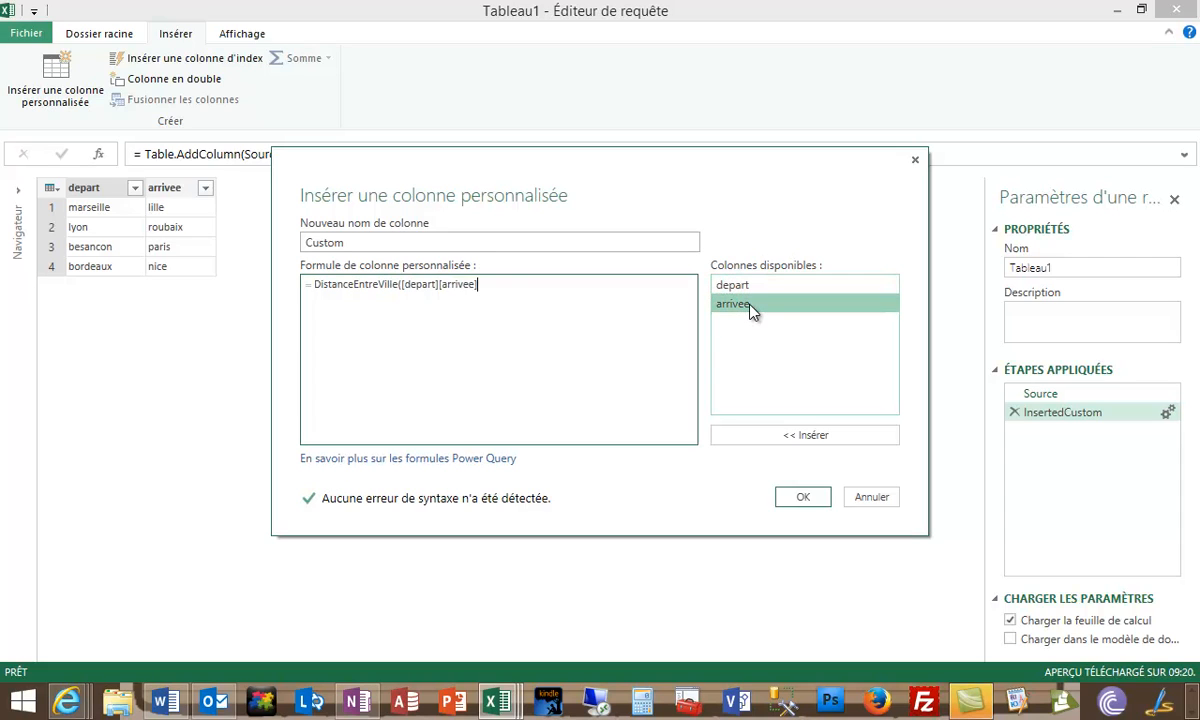
pyautogui.click(441, 285)
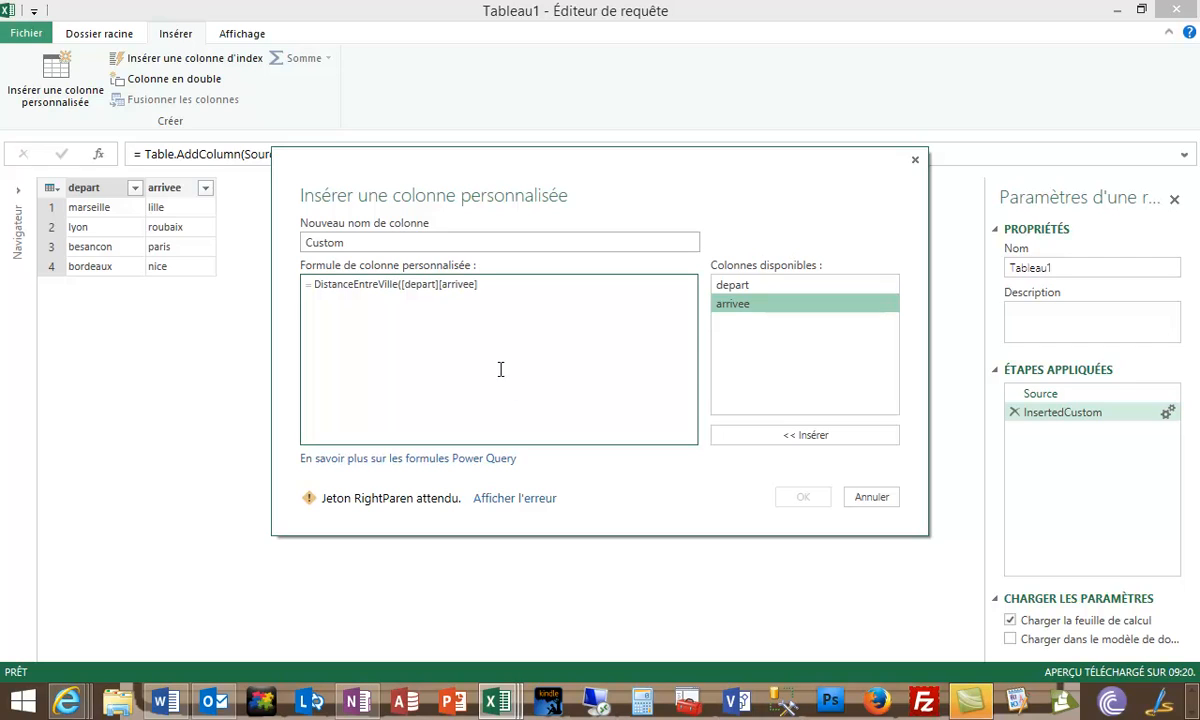
pyautogui.write(',')
pyautogui.click(494, 284)
pyautogui.write(')')
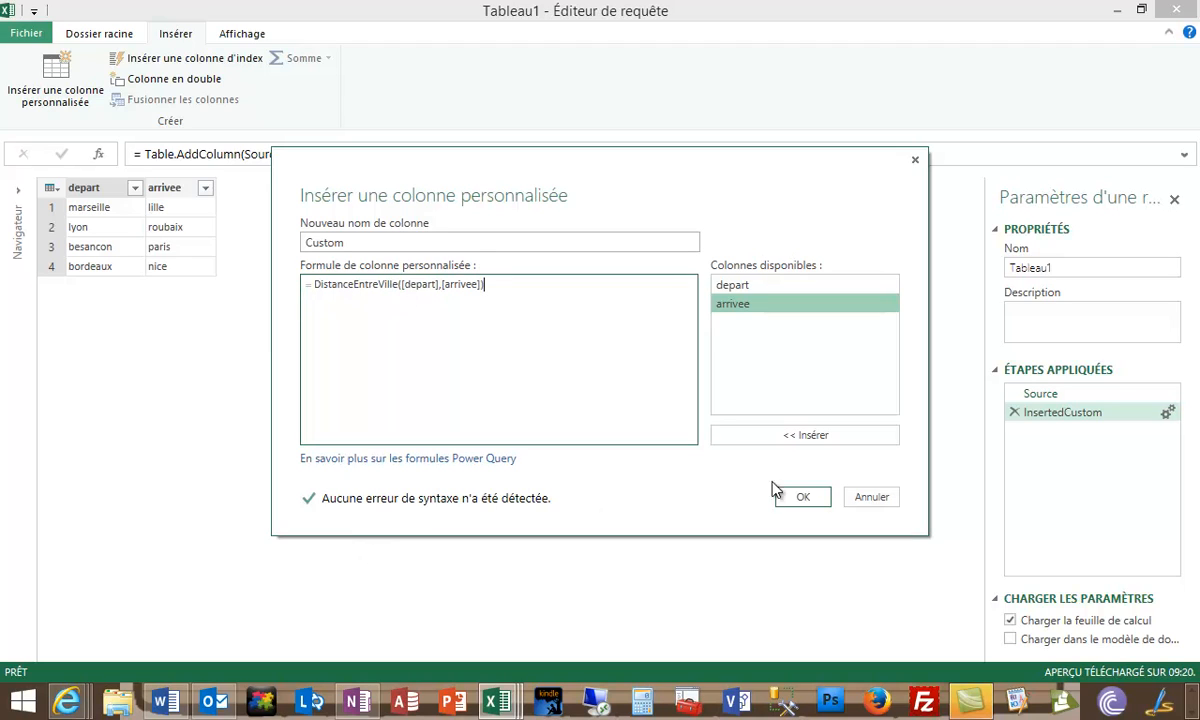
# - Name the custom column Km and insert it
pyautogui.moveTo(350, 242); pyautogui.dragTo(287, 248)
pyautogui.write('Km')
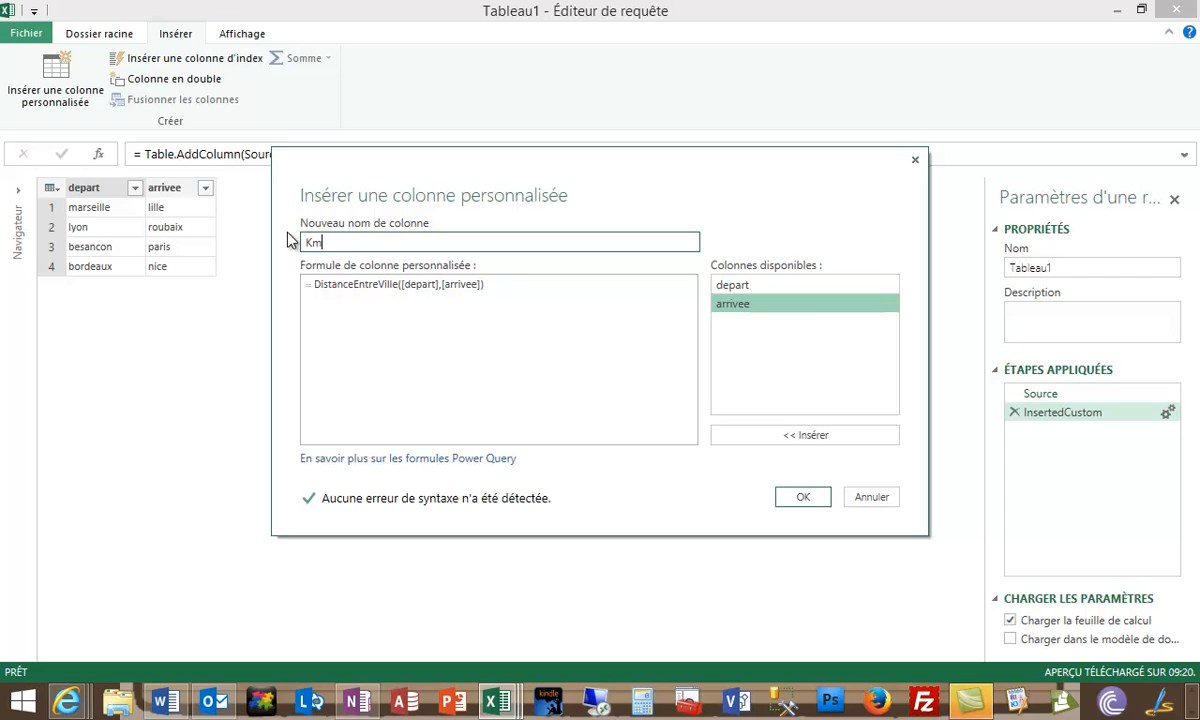
pyautogui.click(807, 499)
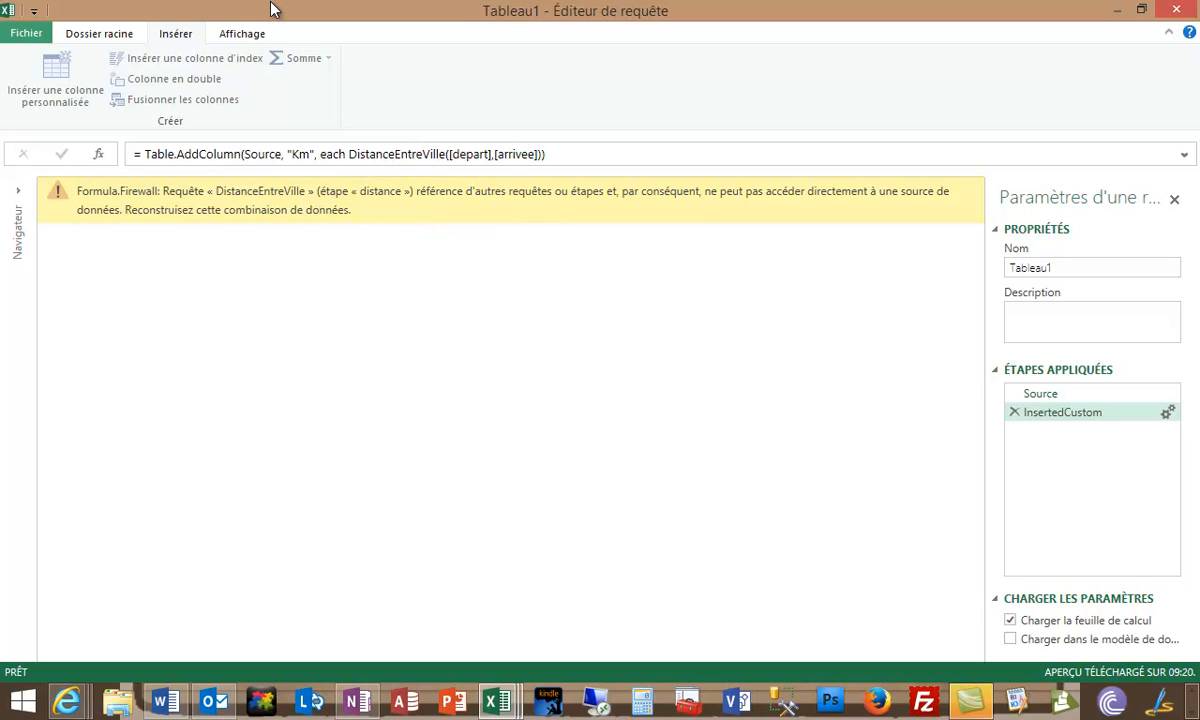
# - Apply the Tableau1 query with its Km column and close the query editor
pyautogui.click(242, 38)
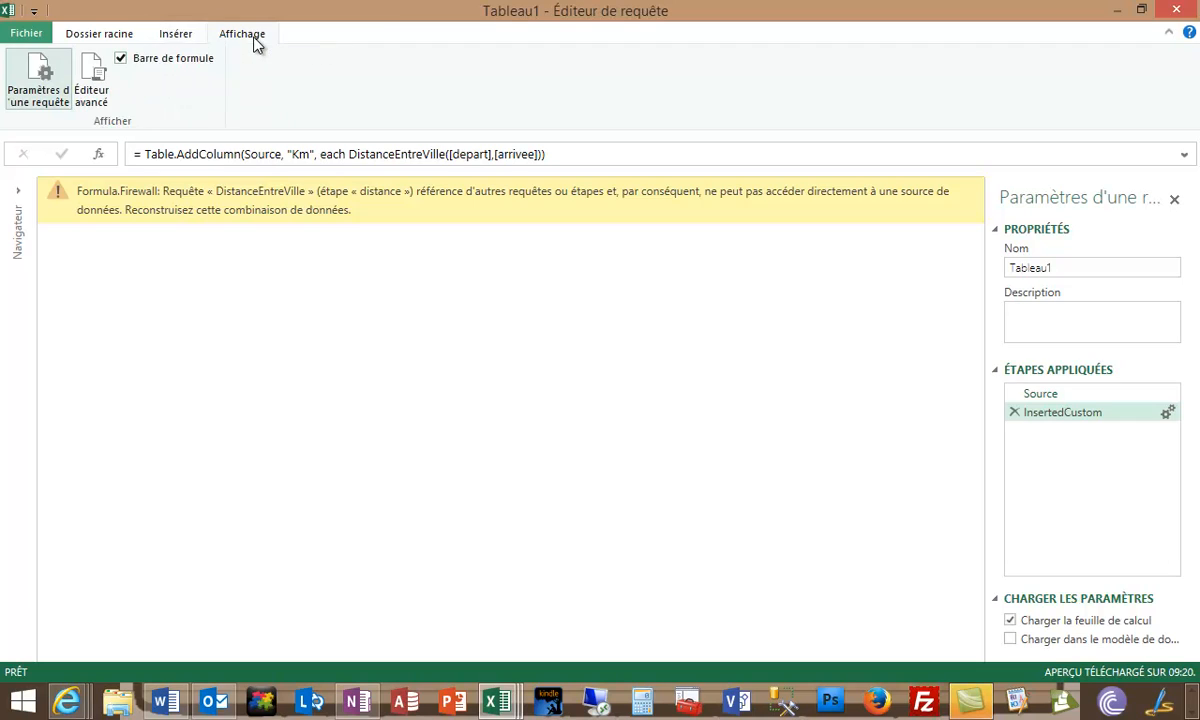
pyautogui.click(115, 38)
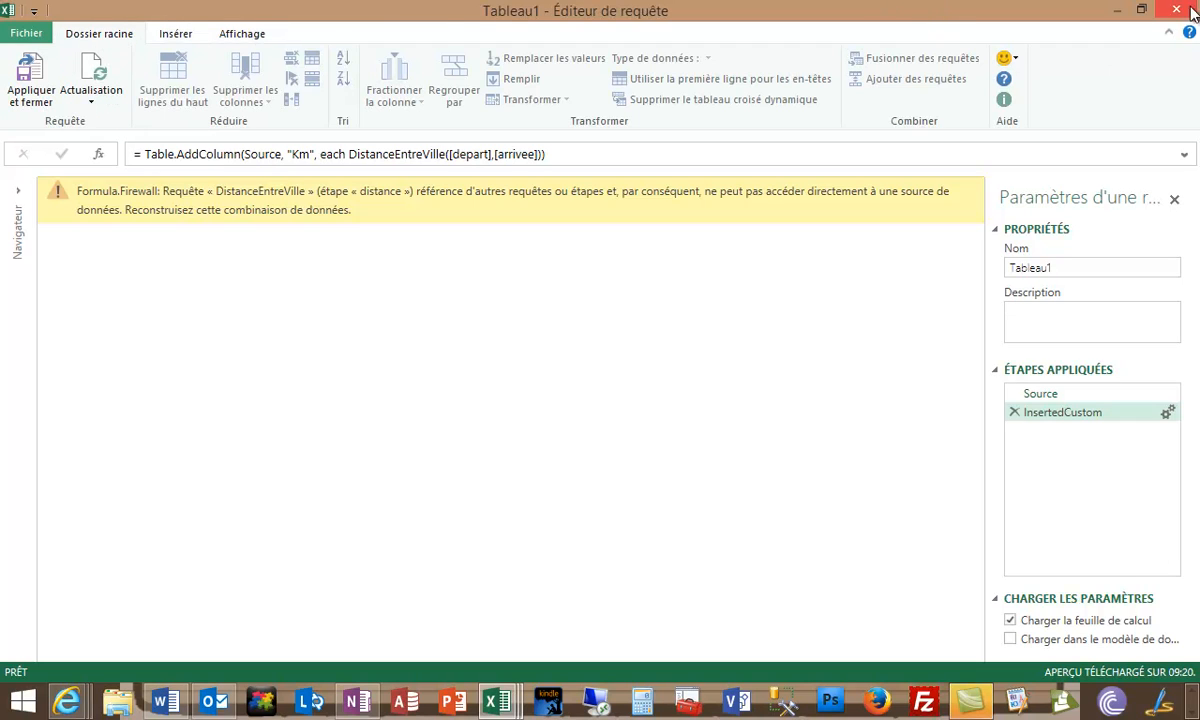
pyautogui.click(28, 80)
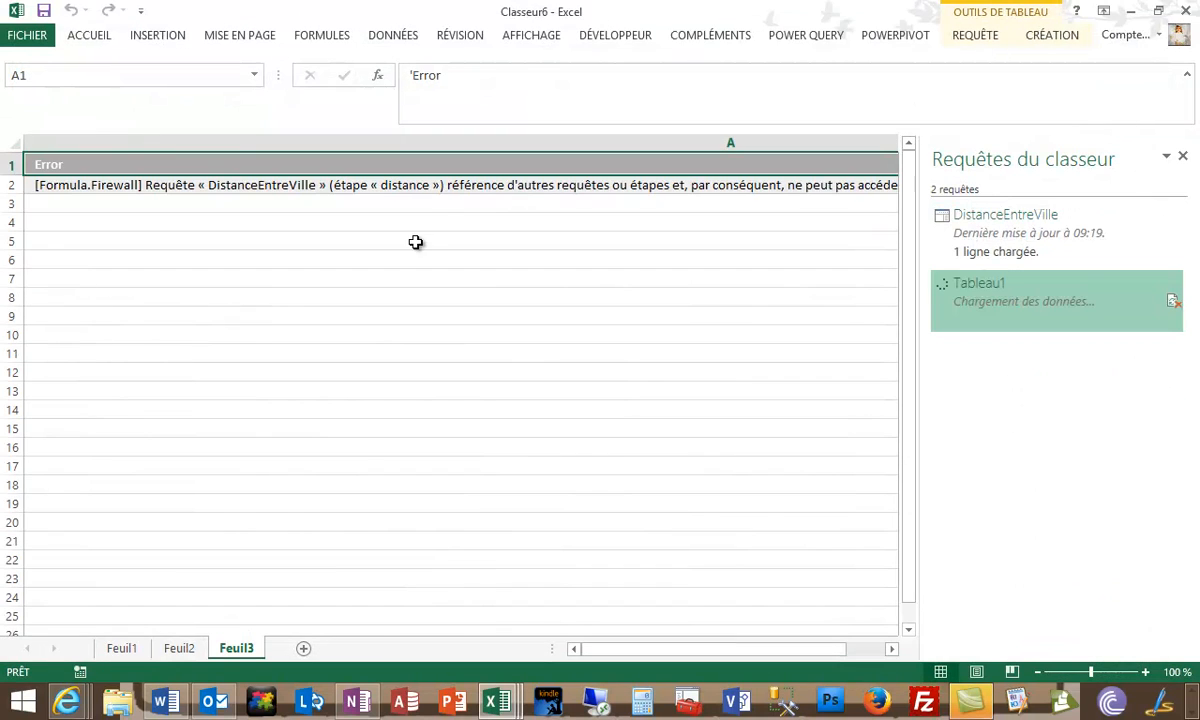
# - Enable fast combine (Regroupement rapide) for the workbook and refresh the Tableau1 query
pyautogui.click(830, 40)
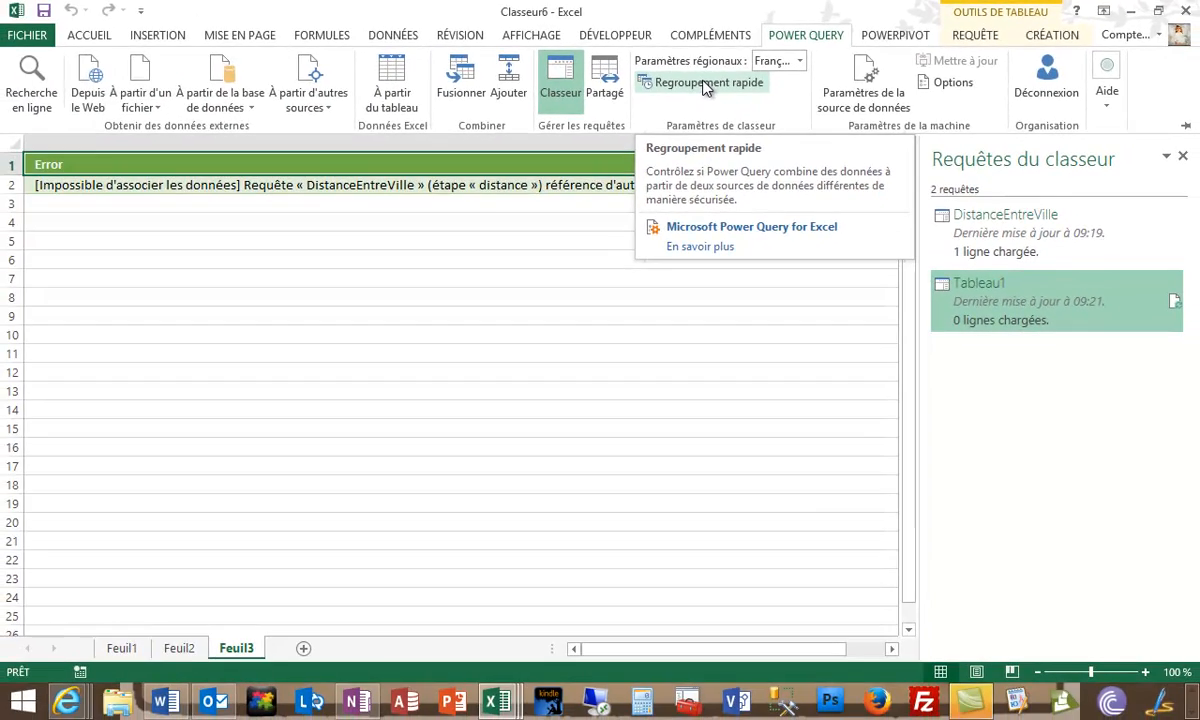
pyautogui.click(705, 84)
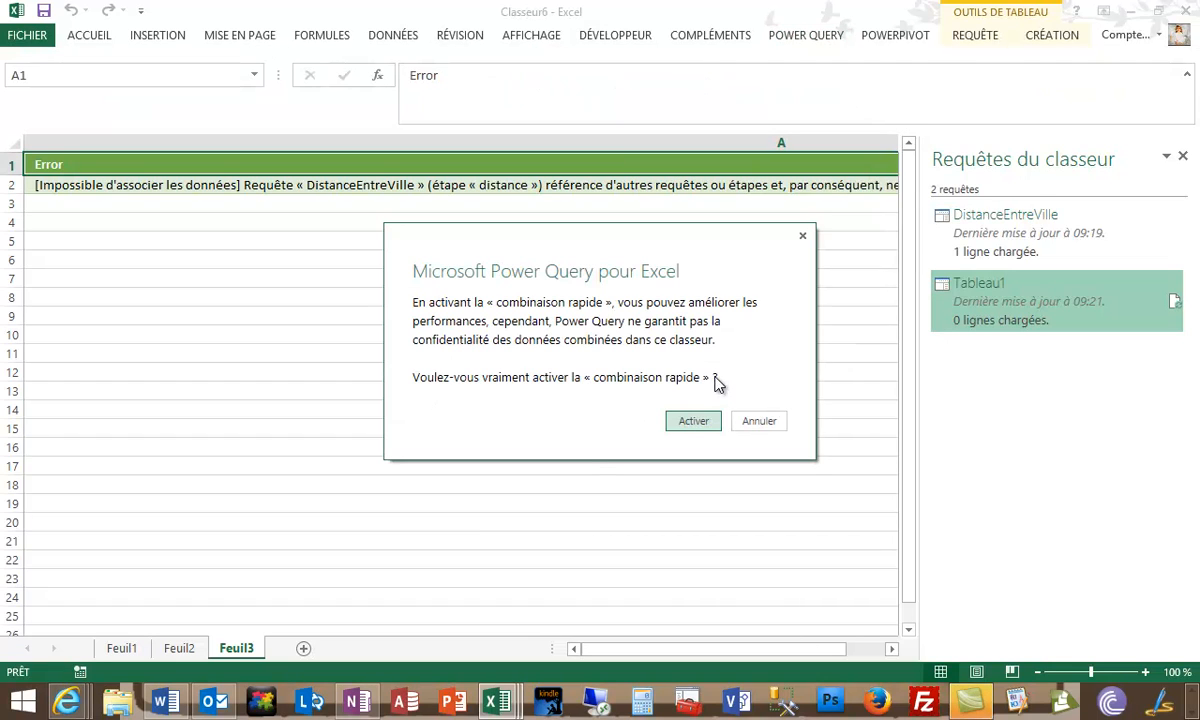
pyautogui.click(688, 421)
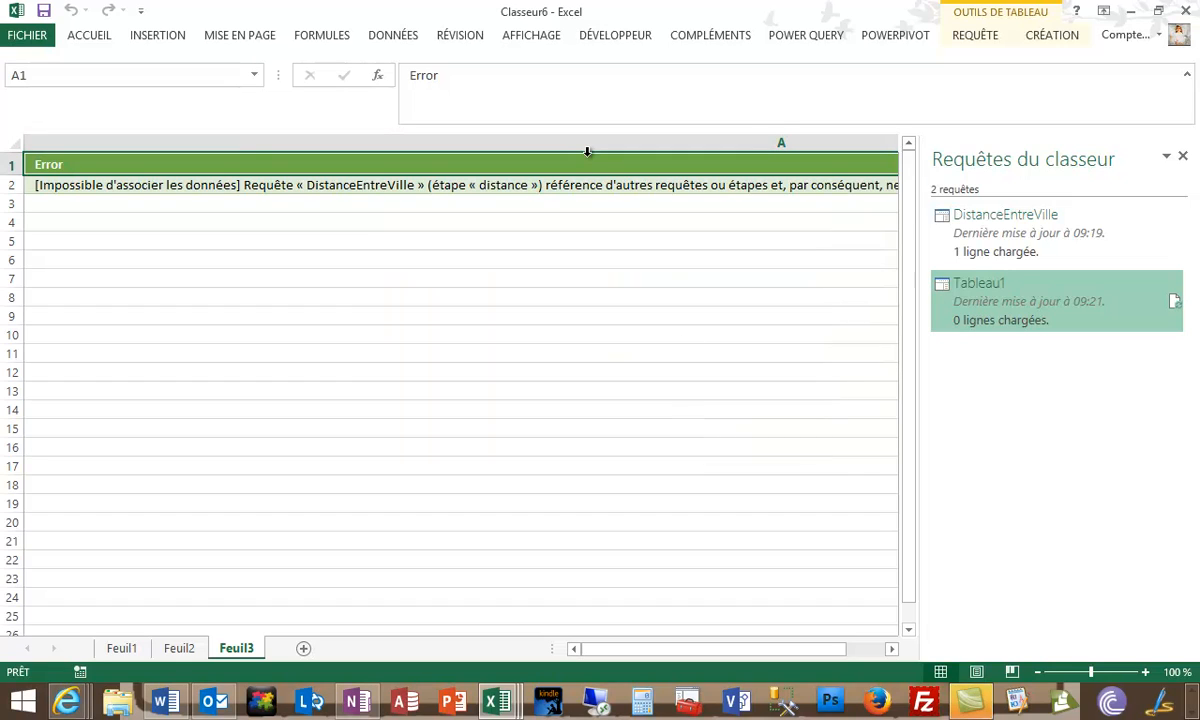
pyautogui.click(1176, 304)
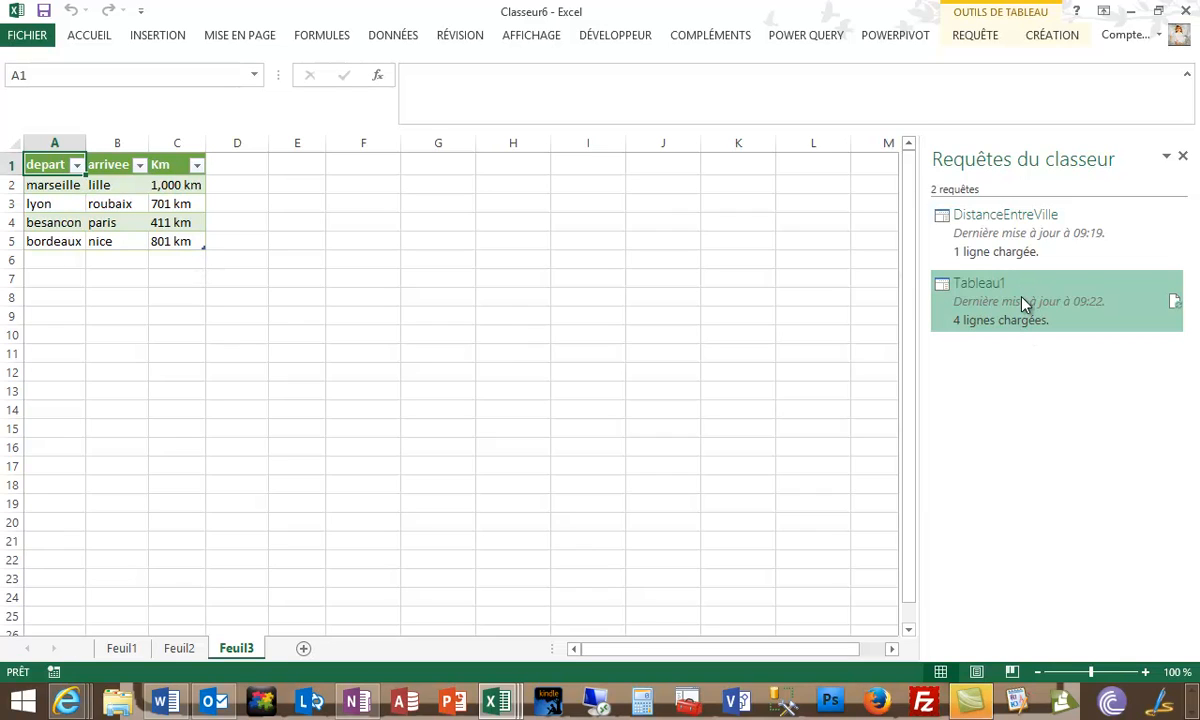
pyautogui.click(818, 36)
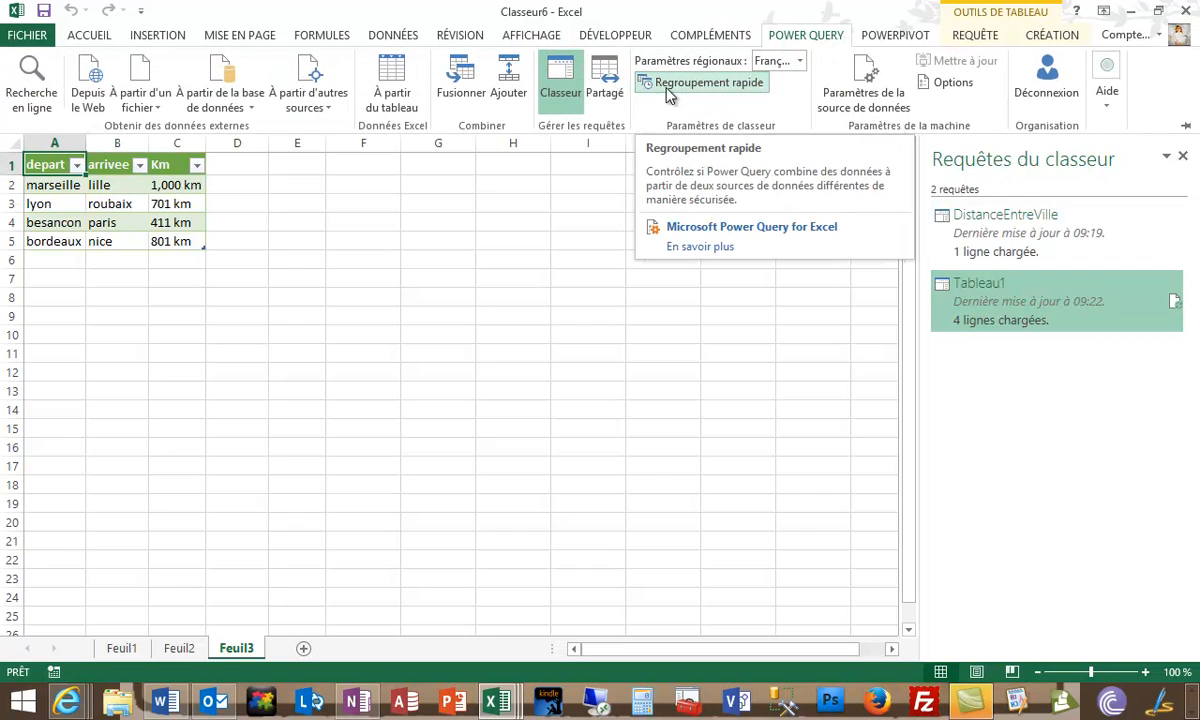
pyautogui.click(768, 78)
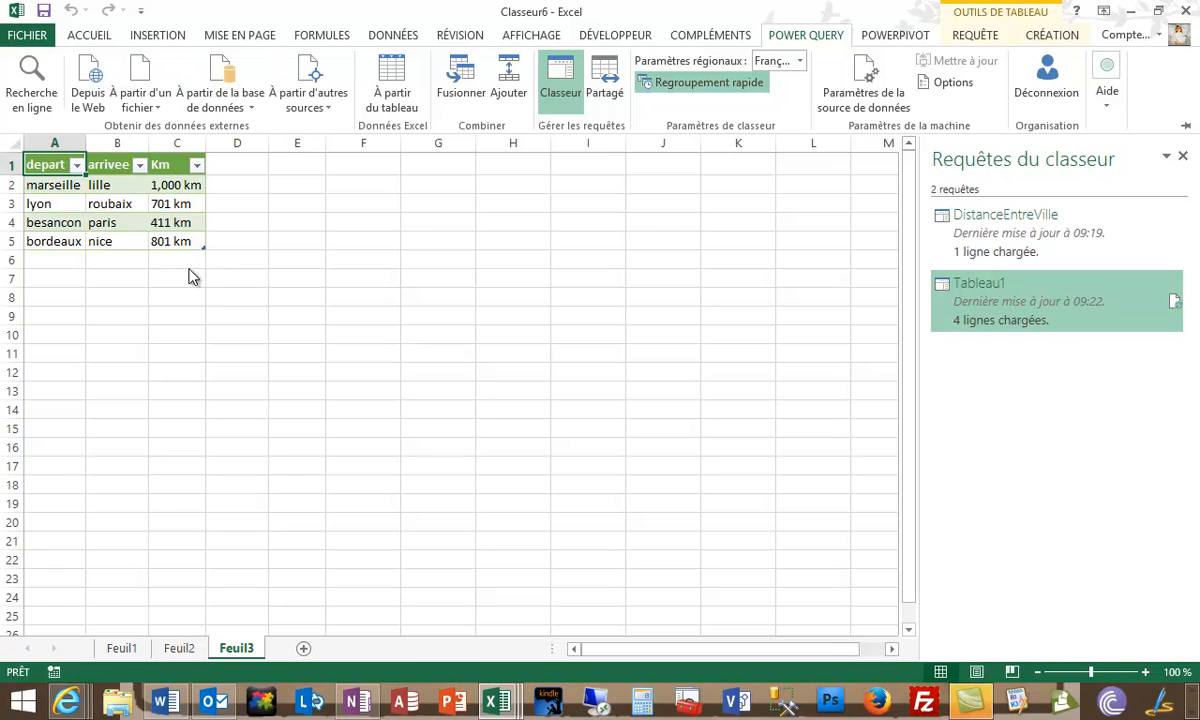
# - Open the DistanceEntreVille query for editing and examine the Embedded.Value source expression in its advanced editor code
pyautogui.rightClick(1036, 243)
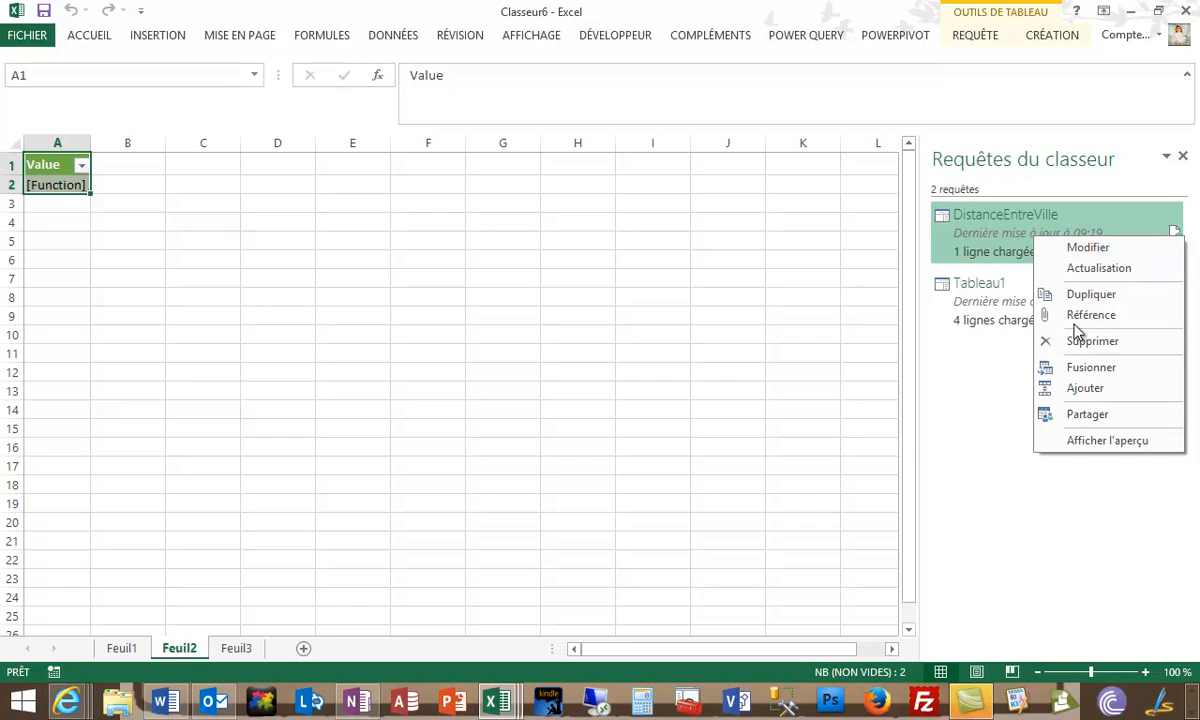
pyautogui.click(1115, 249)
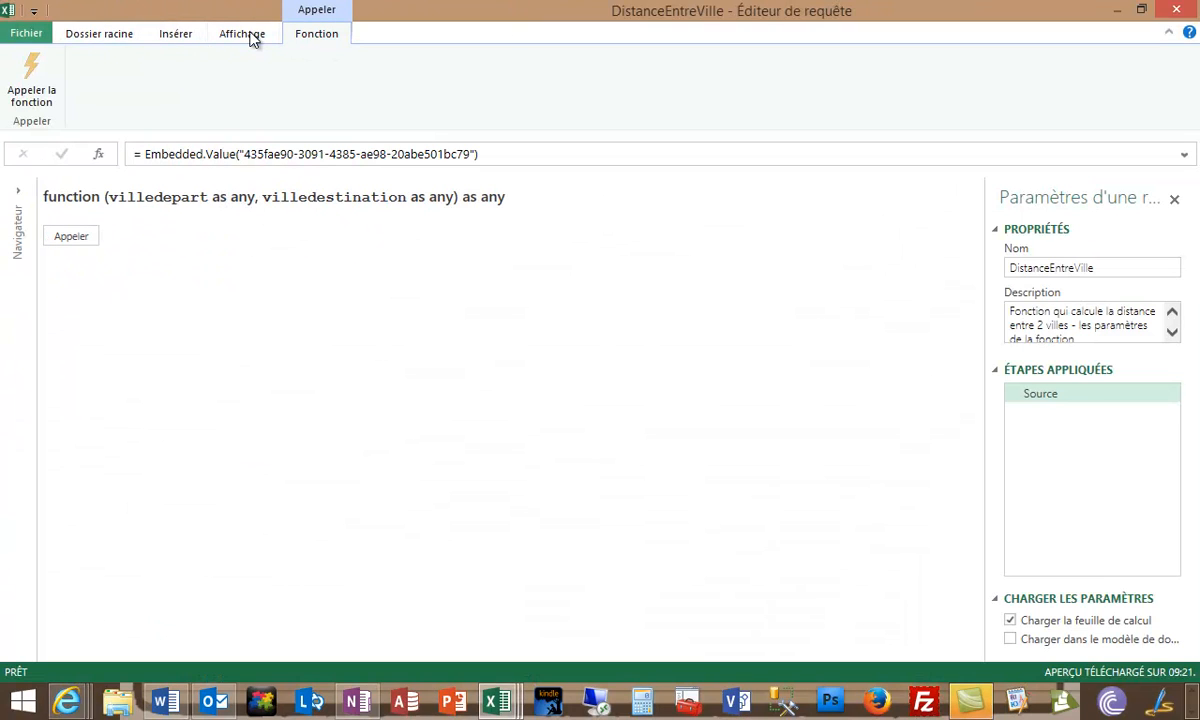
pyautogui.click(253, 38)
pyautogui.click(93, 84)
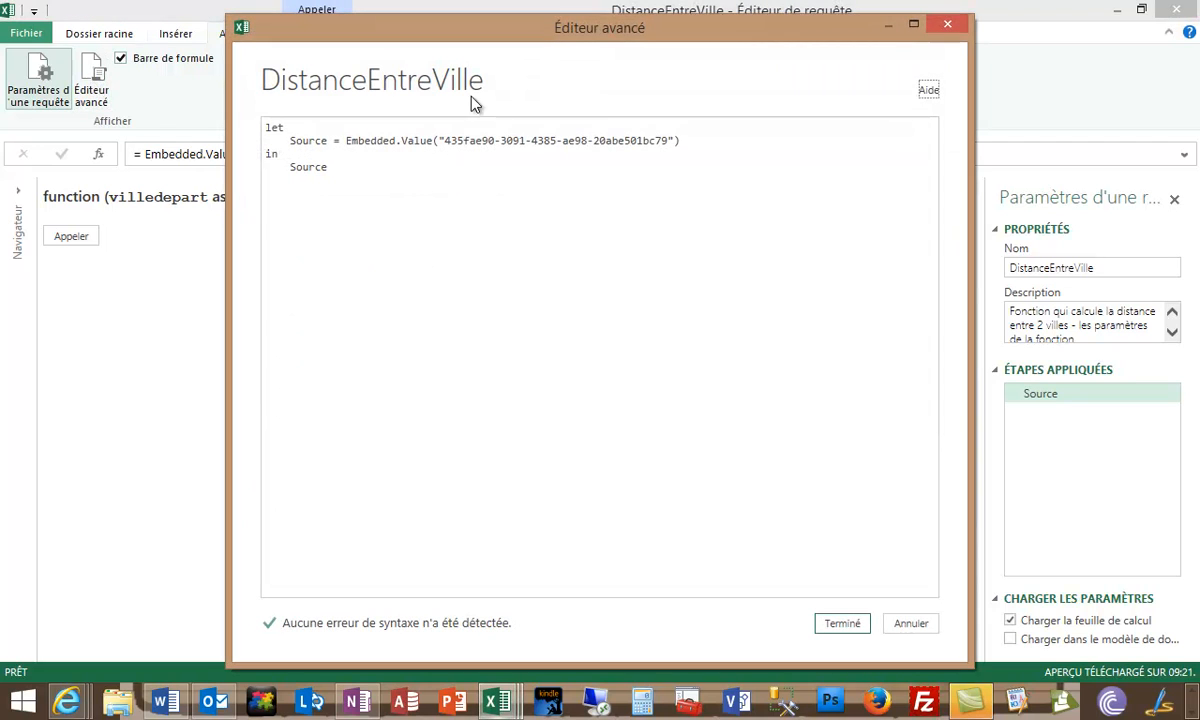
pyautogui.moveTo(683, 142); pyautogui.dragTo(346, 142)
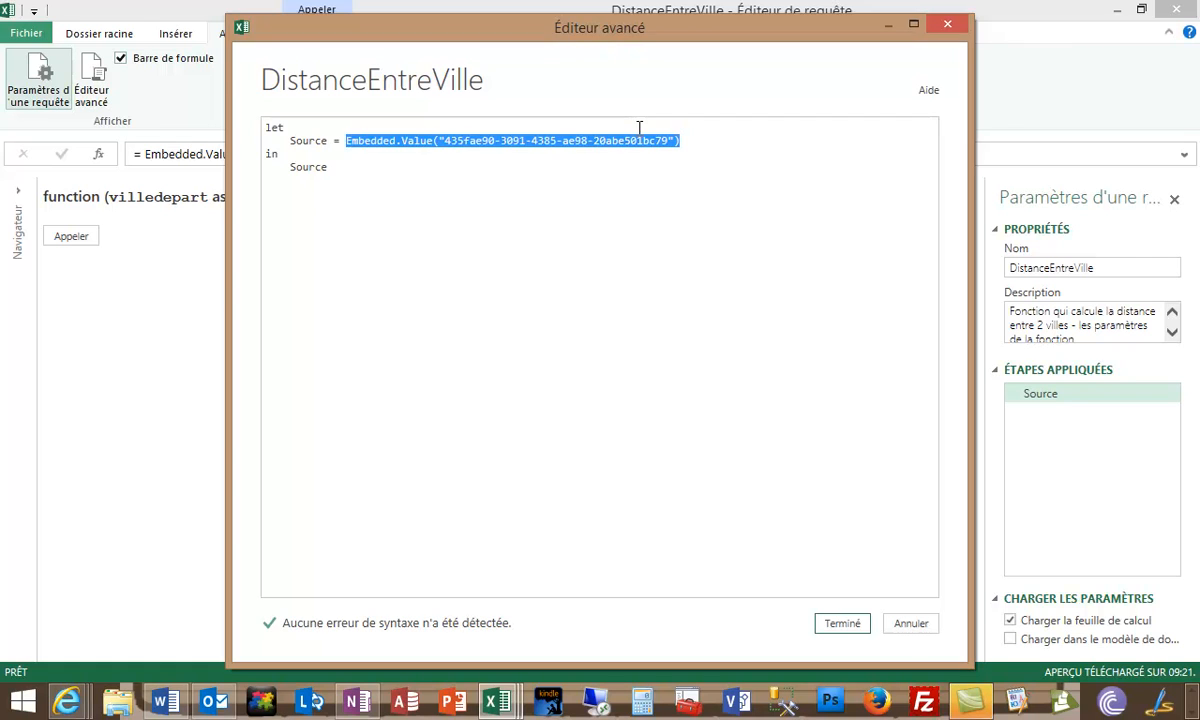
pyautogui.click(840, 626)
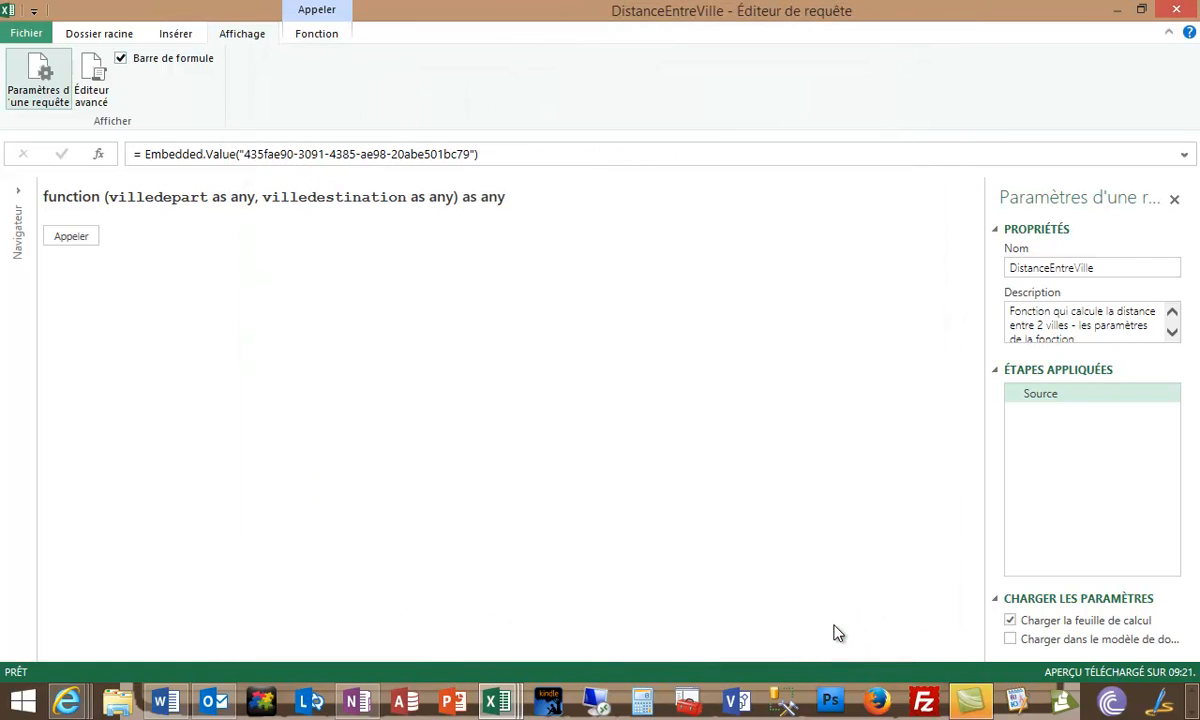